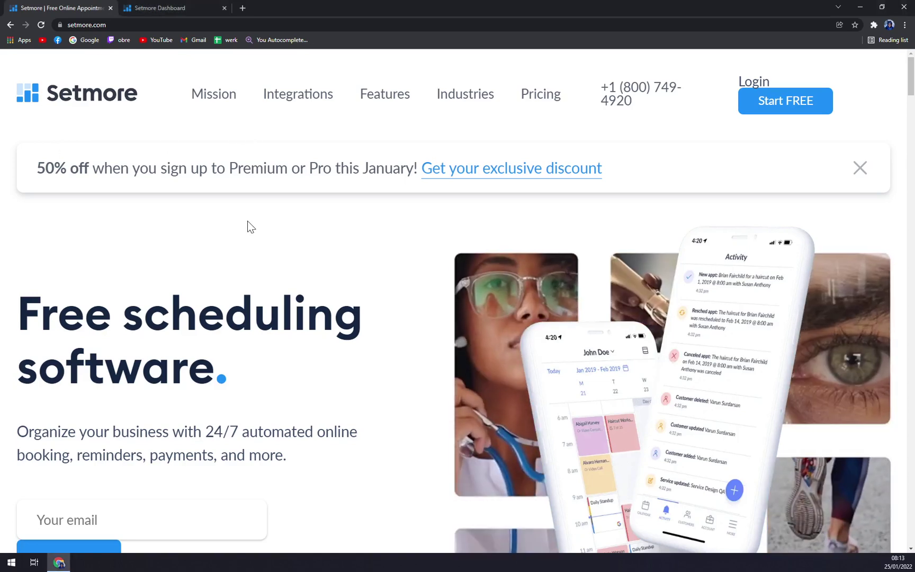
# - Open Setmore's Integrations page and scroll through its social media and payment integrations
pyautogui.scroll(-6, 248, 221)
pyautogui.scroll(6, 250, 249)
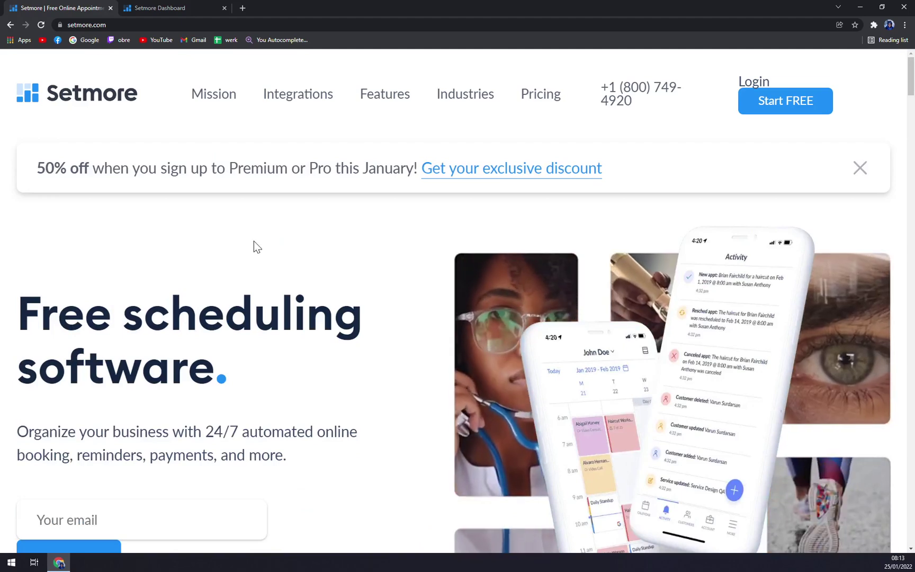
pyautogui.click(288, 101)
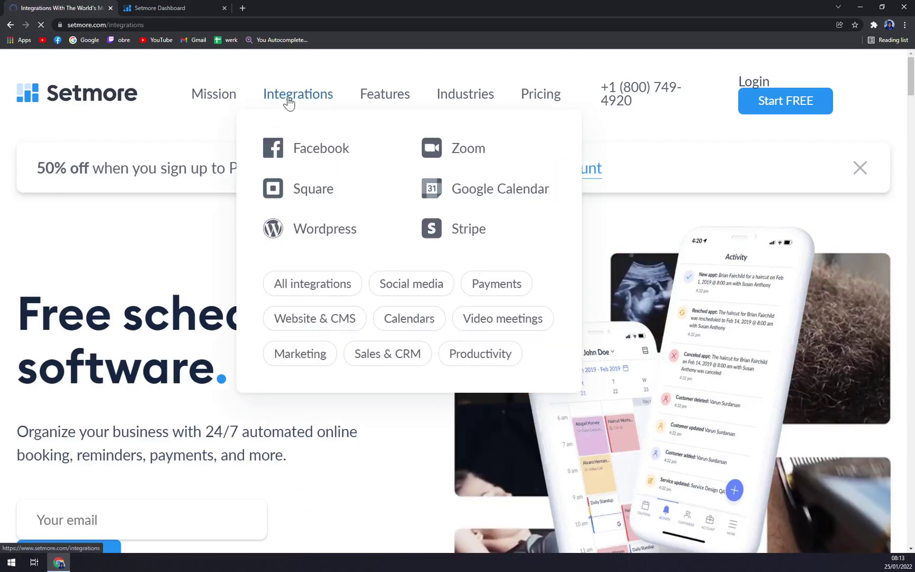
pyautogui.scroll(-12, 235, 266)
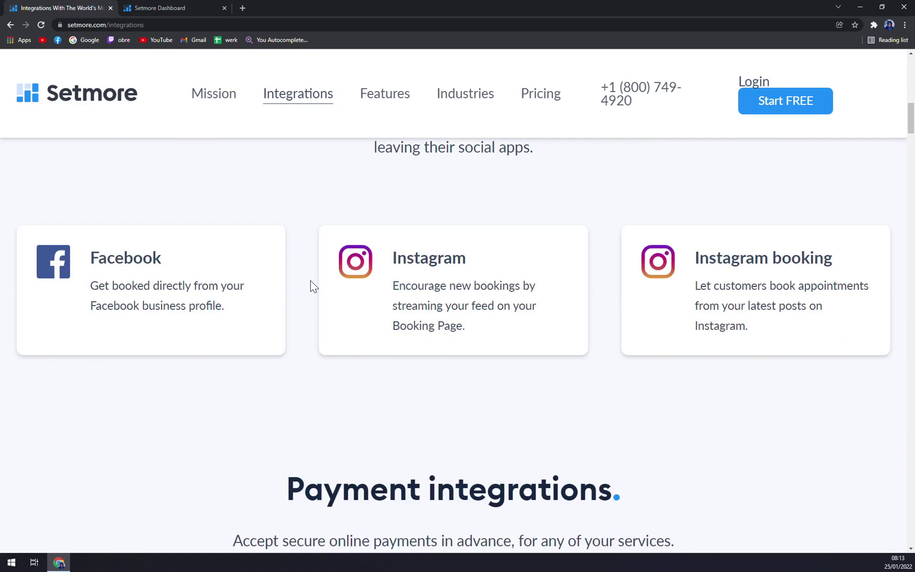
pyautogui.scroll(7, 313, 286)
# - Zoom the page out to 110% and back to 125%, then scroll the integration listings
pyautogui.hotkey('ctrl', '-')
pyautogui.hotkey('ctrl', '-')
pyautogui.hotkey('ctrl', '-')
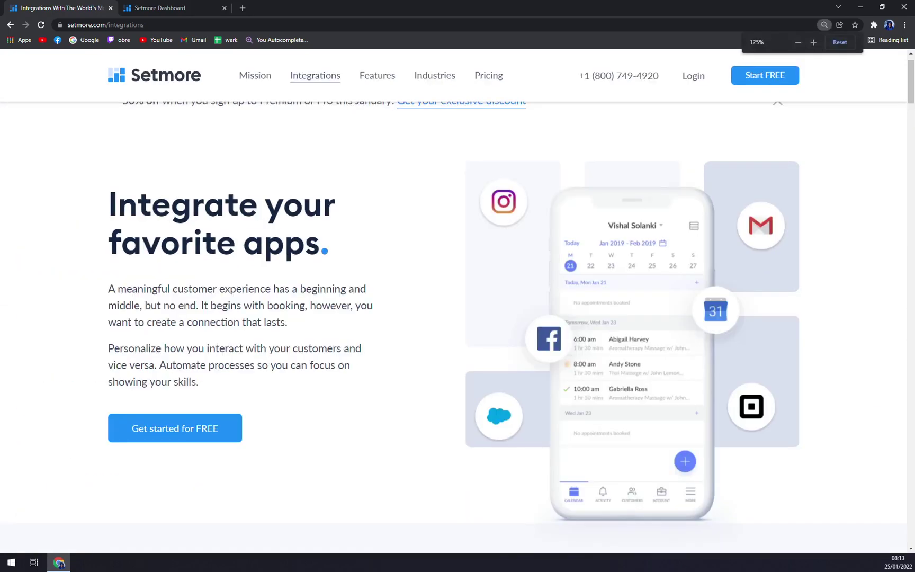
pyautogui.hotkey('ctrl', '+')
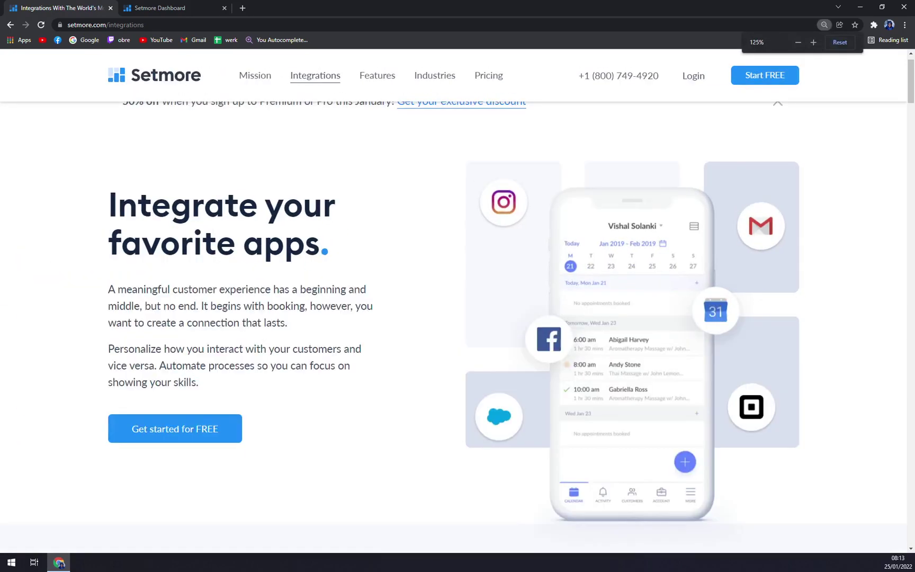
pyautogui.scroll(-6, 309, 222)
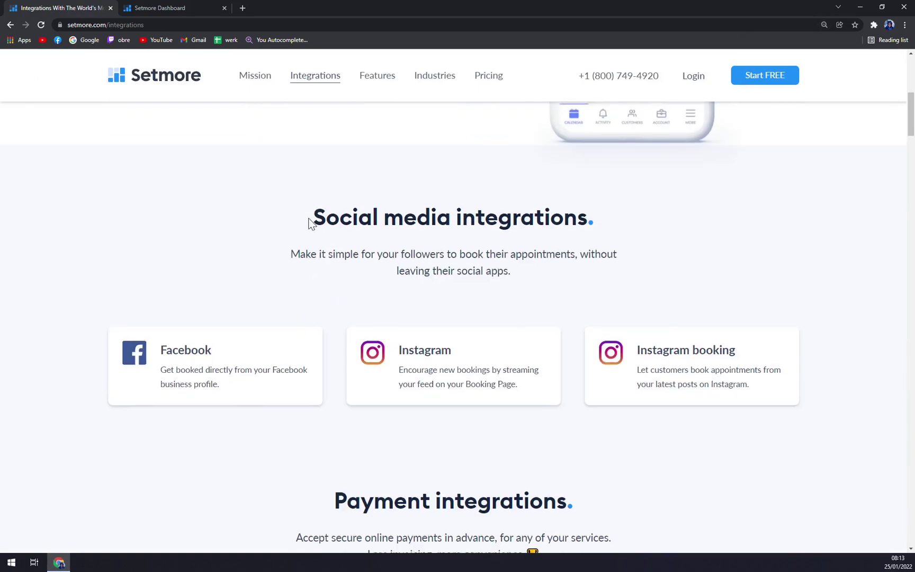
pyautogui.scroll(-10, 308, 227)
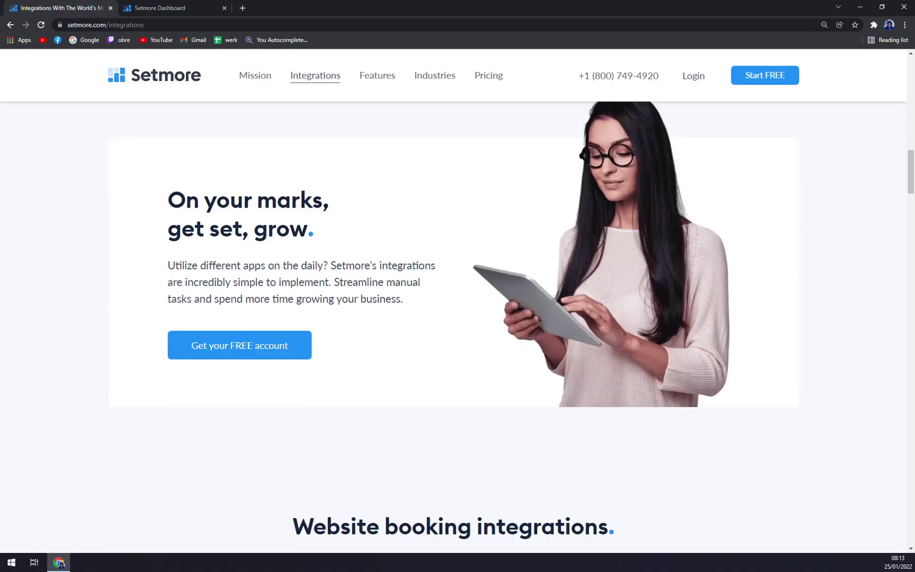
pyautogui.scroll(16, 301, 231)
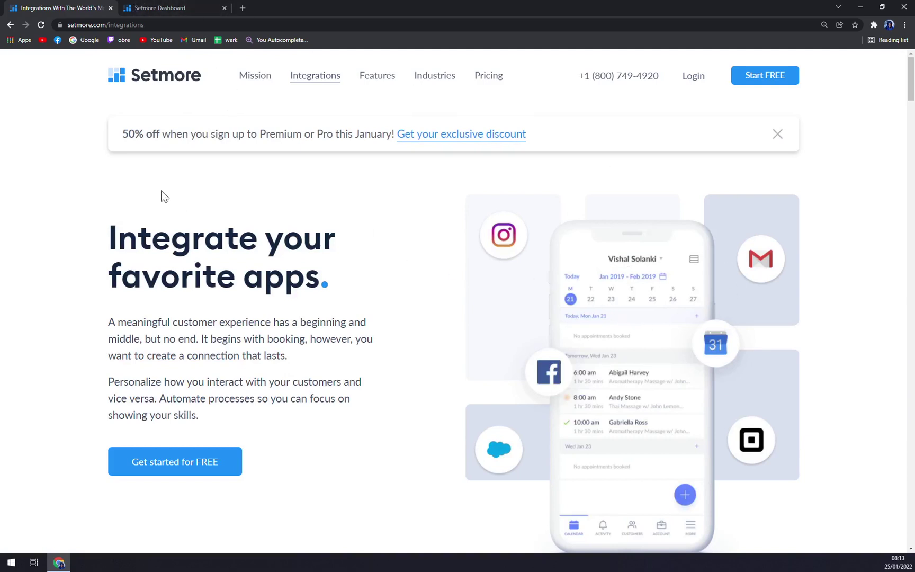
# - Bring the Setmore Dashboard tab forward to see this week's two scheduled IT classes
pyautogui.click(175, 8)
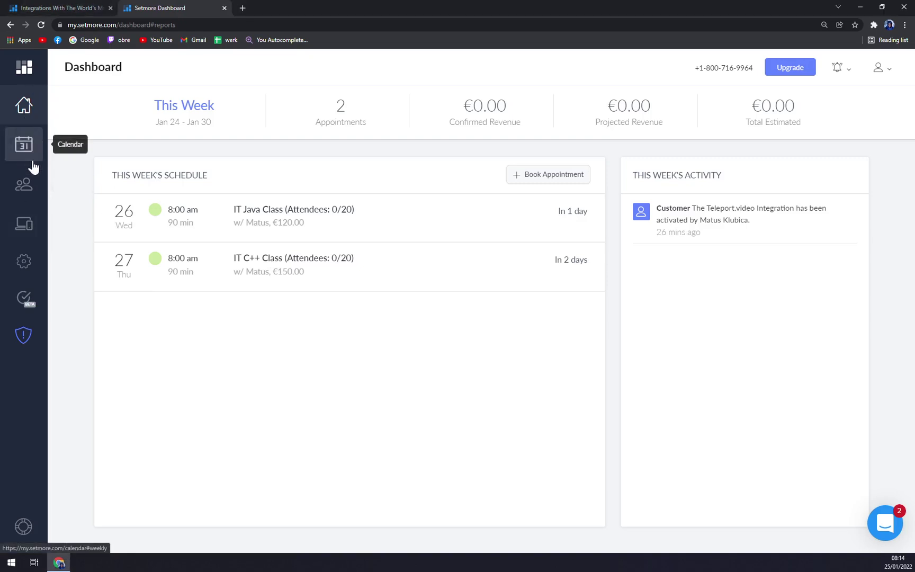
# - In Settings, review the staff member's services and try unassigning the 30 Mins Meeting
pyautogui.click(27, 270)
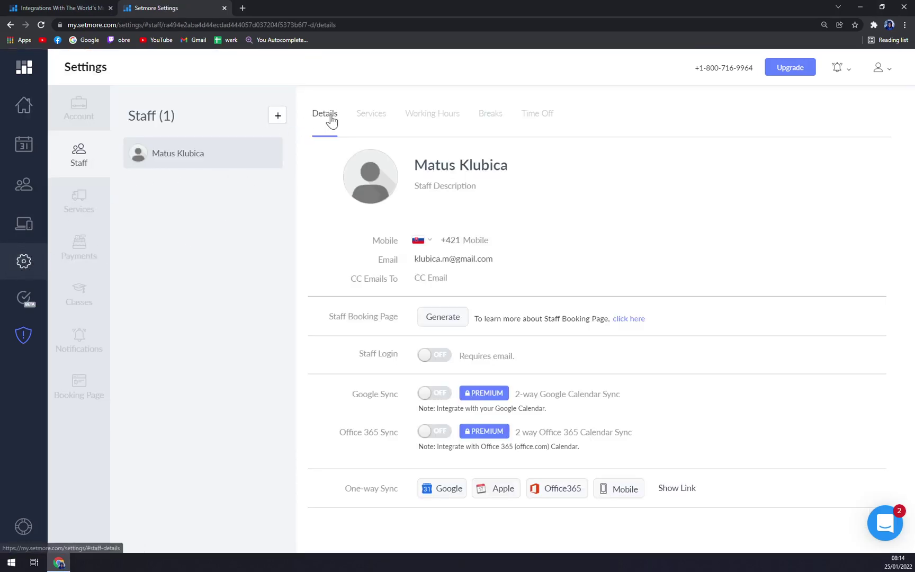
pyautogui.click(358, 116)
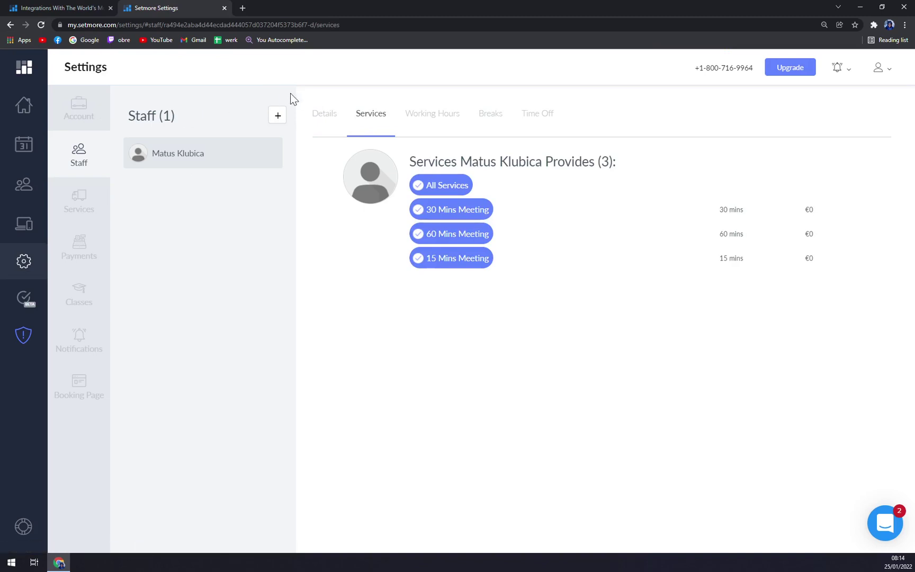
pyautogui.click(334, 118)
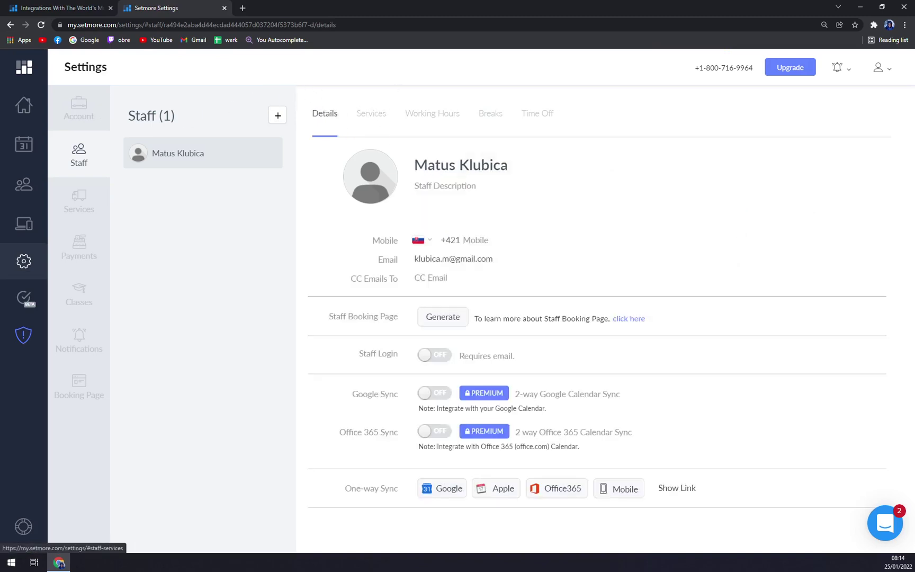
pyautogui.click(379, 117)
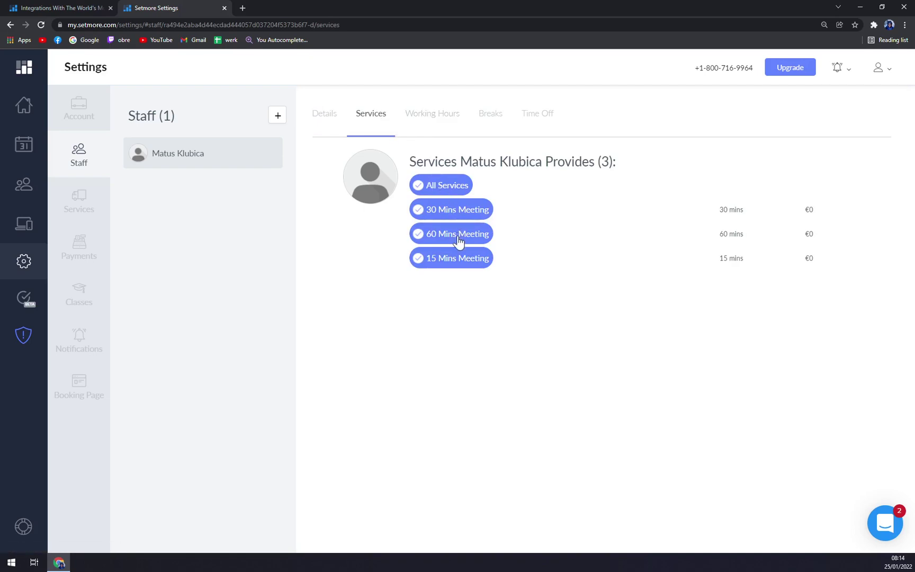
pyautogui.click(474, 216)
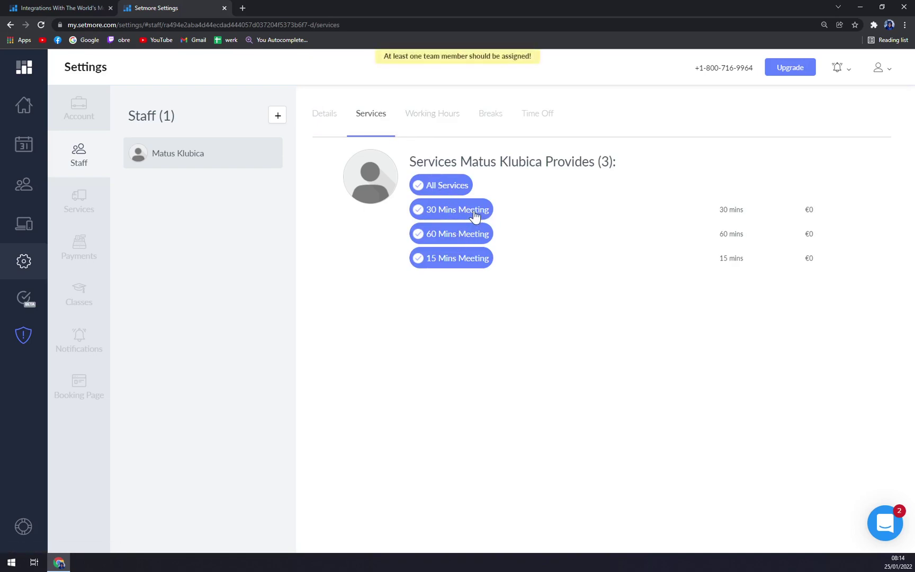
# - Add a Monday break from 8:00 to 8:15 am, then view the empty Time Off section
pyautogui.click(412, 122)
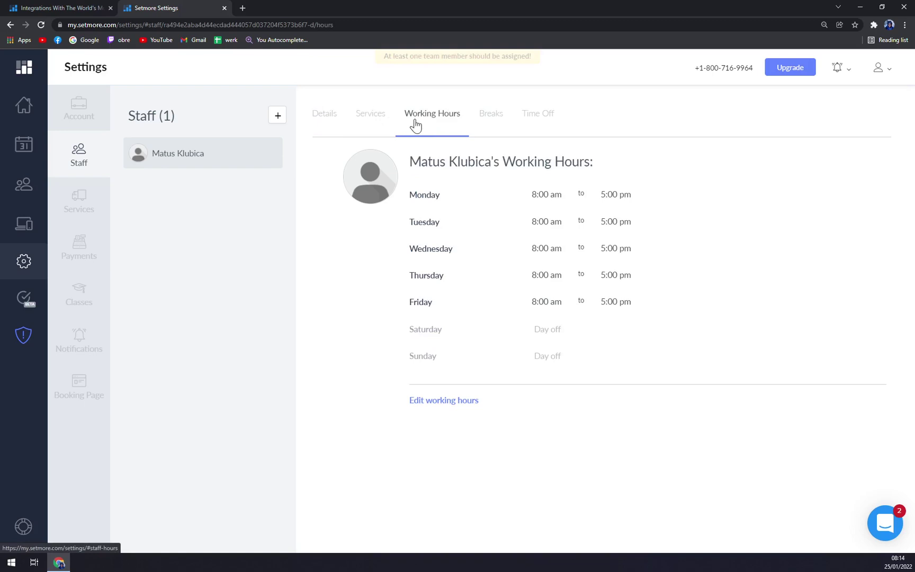
pyautogui.click(494, 120)
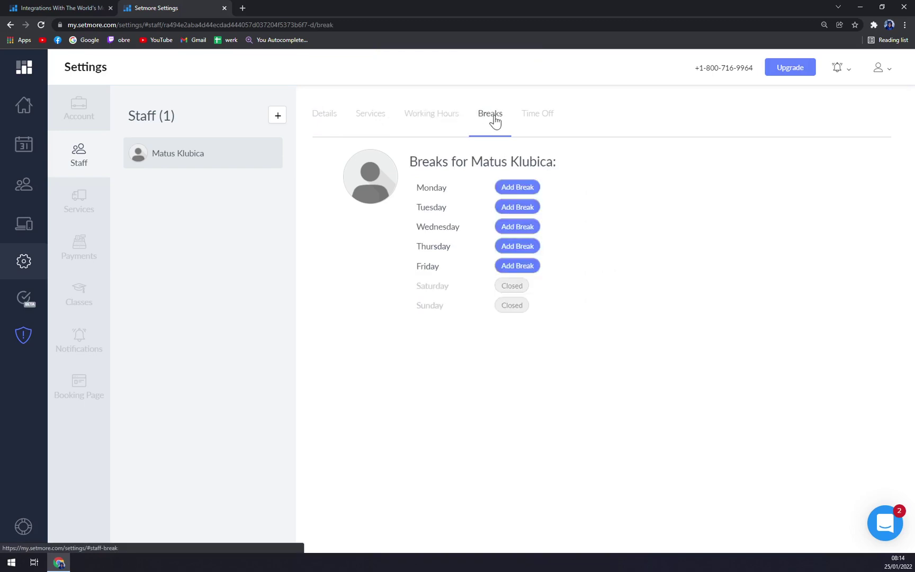
pyautogui.click(513, 191)
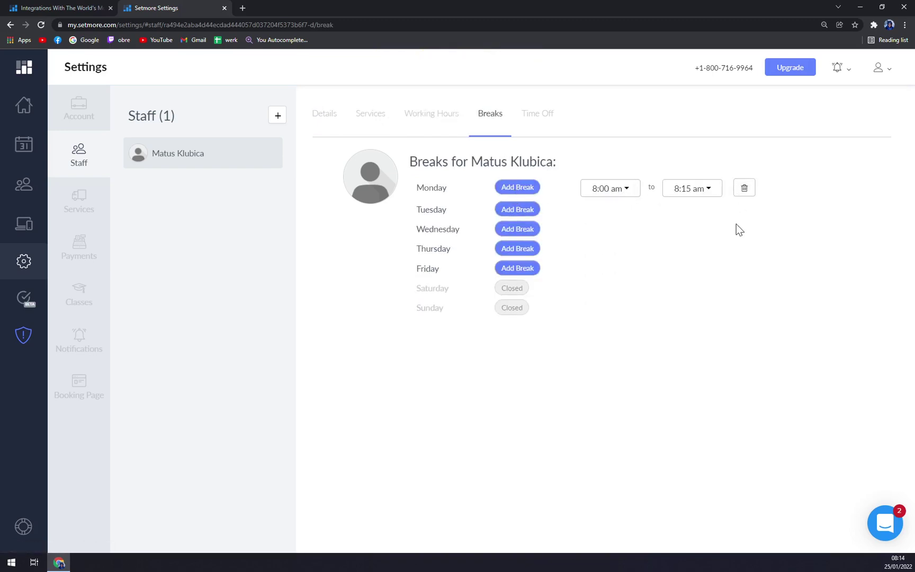
pyautogui.click(527, 119)
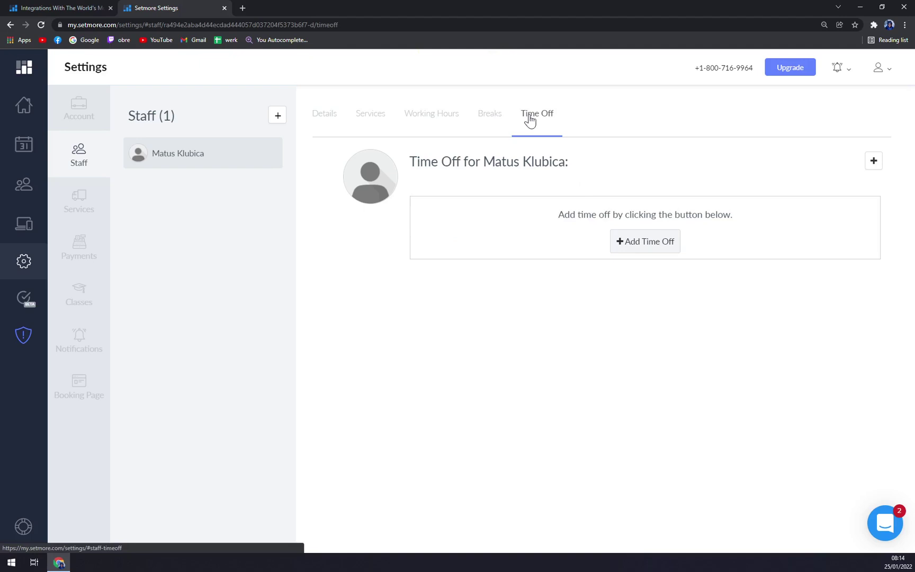
# - Set the 15 Mins Meeting's service cost to €50, leaving description and buffer time at 0
pyautogui.click(84, 201)
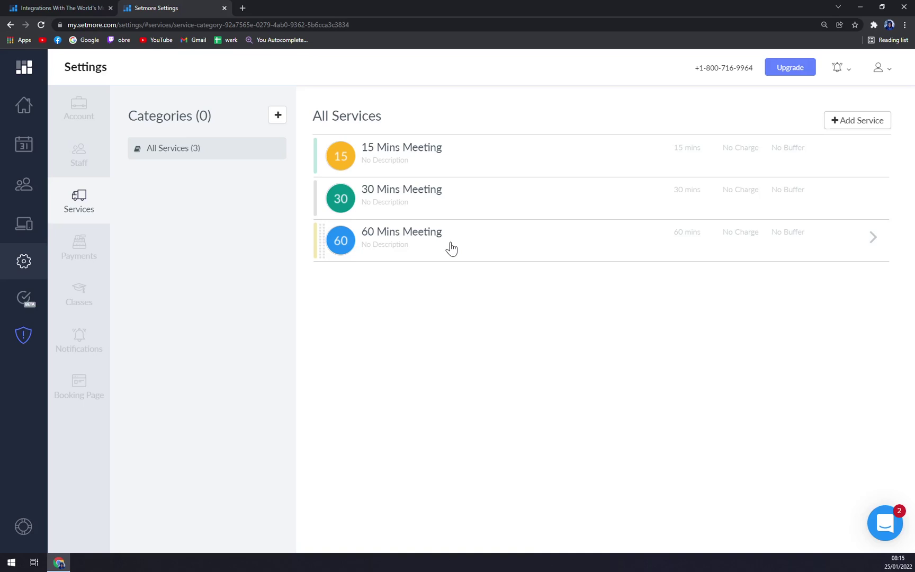
pyautogui.click(482, 169)
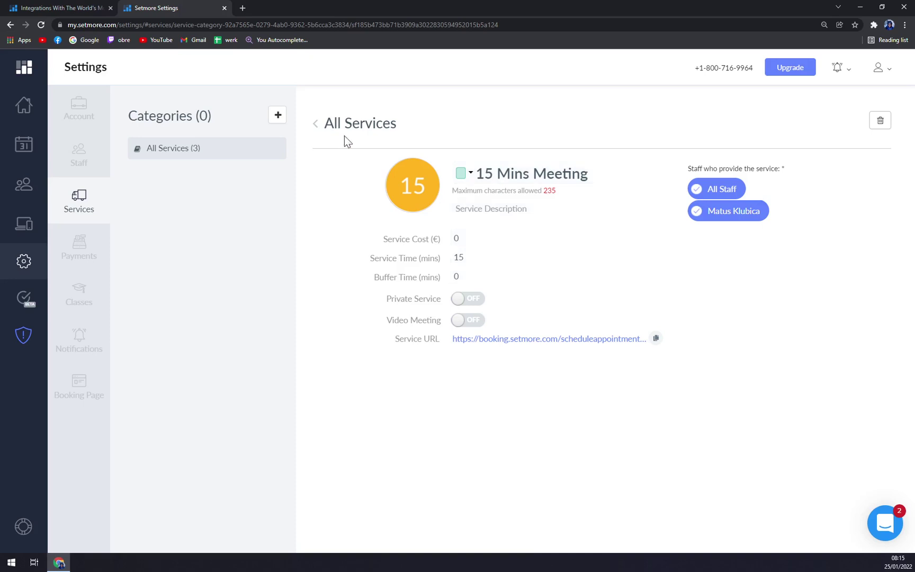
pyautogui.click(211, 150)
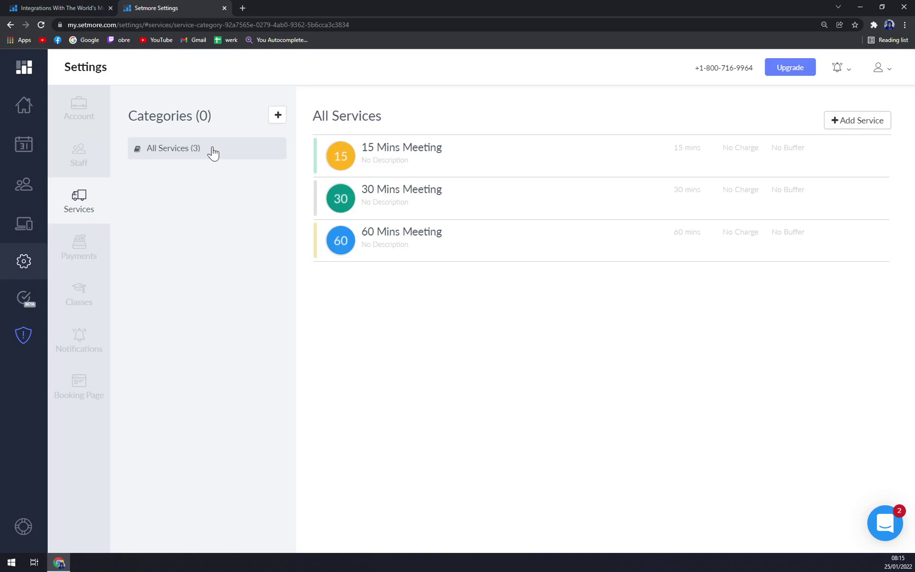
pyautogui.click(459, 171)
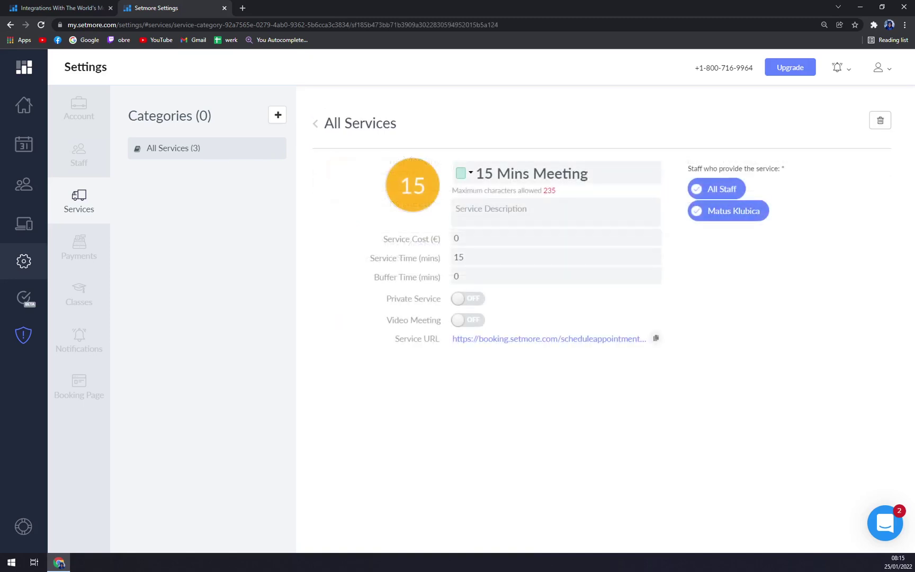
pyautogui.click(503, 237)
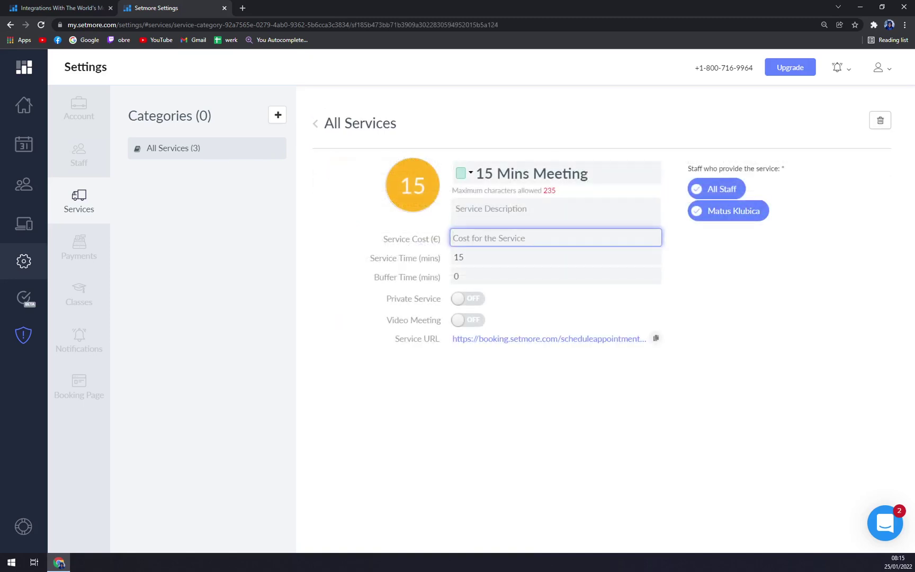
pyautogui.write('50')
pyautogui.click(555, 212)
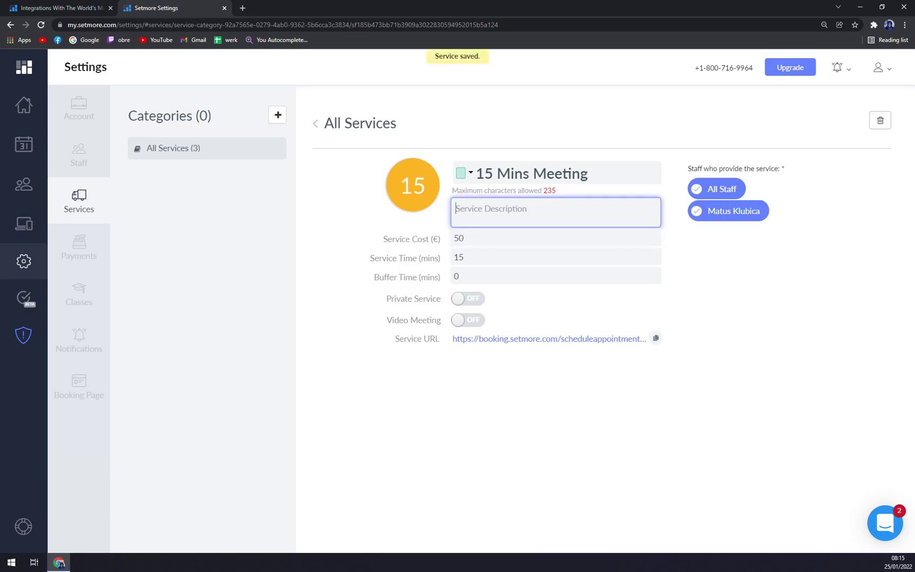
pyautogui.click(625, 303)
pyautogui.click(555, 276)
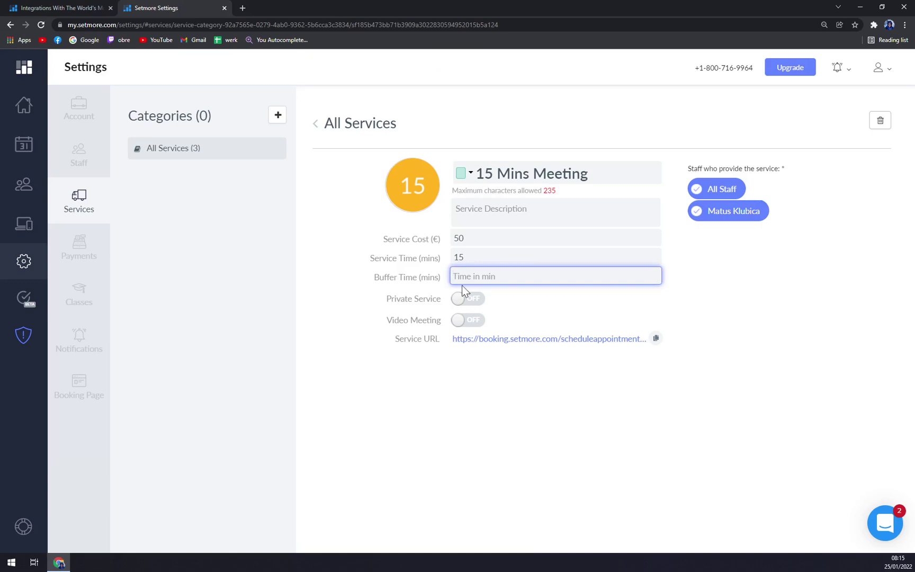
pyautogui.click(522, 383)
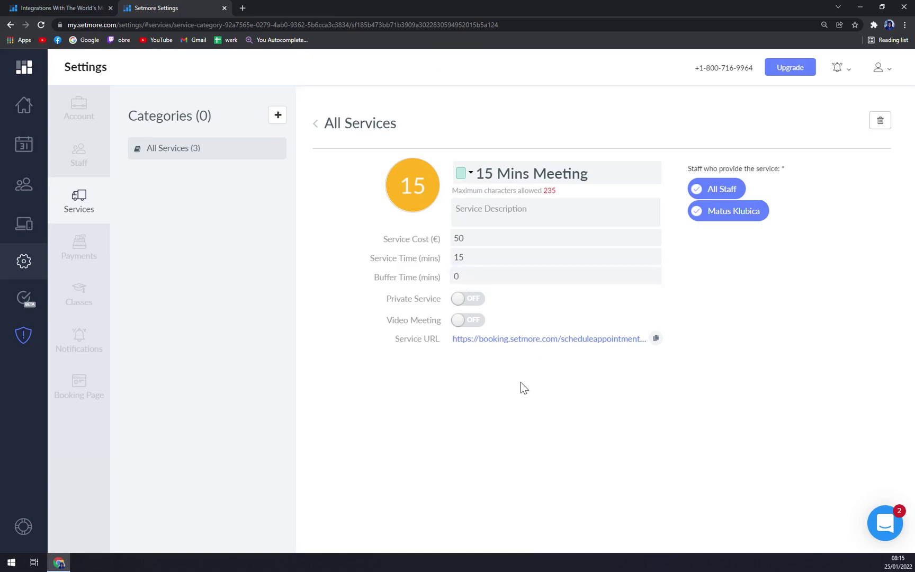
pyautogui.click(222, 158)
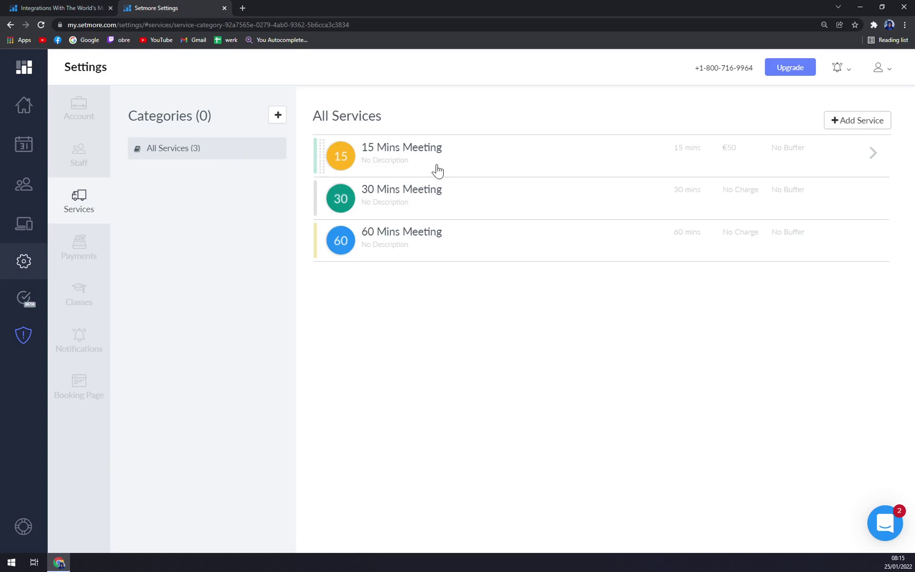
# - Set the 30 Mins Meeting's service cost to €100
pyautogui.click(619, 209)
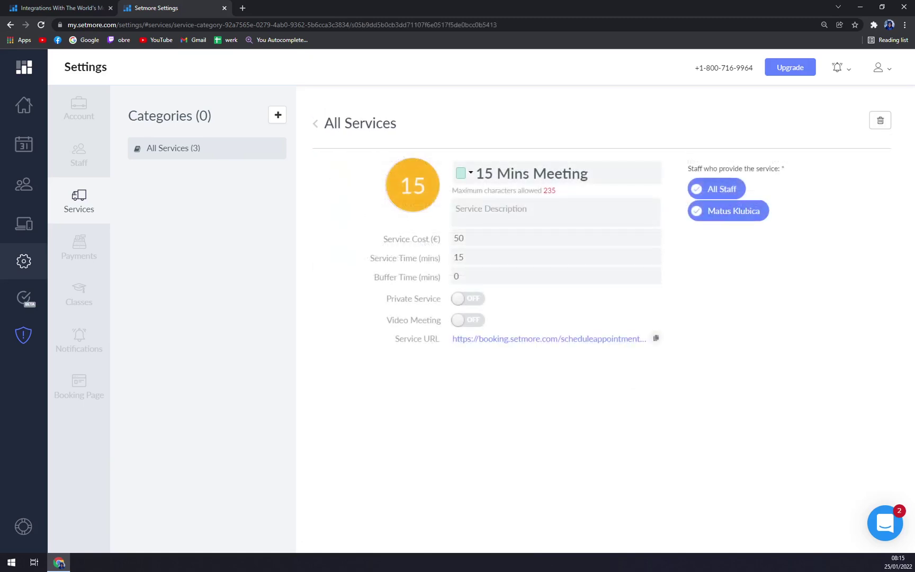
pyautogui.click(390, 234)
pyautogui.write('100')
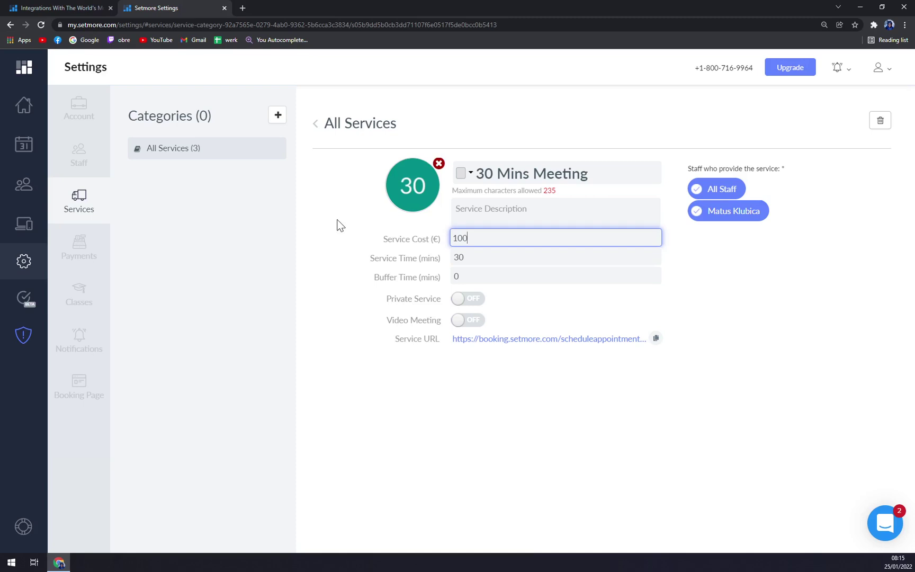
pyautogui.click(340, 225)
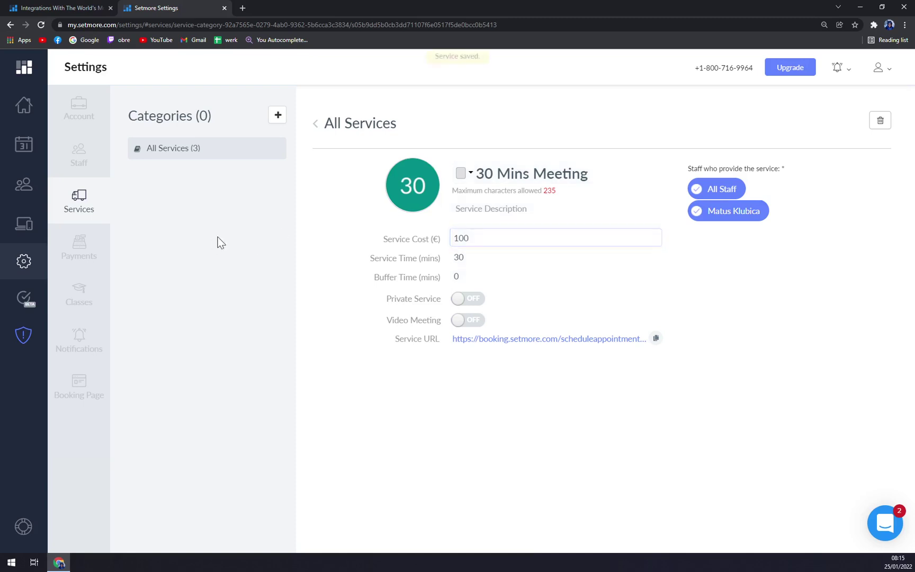
pyautogui.click(202, 161)
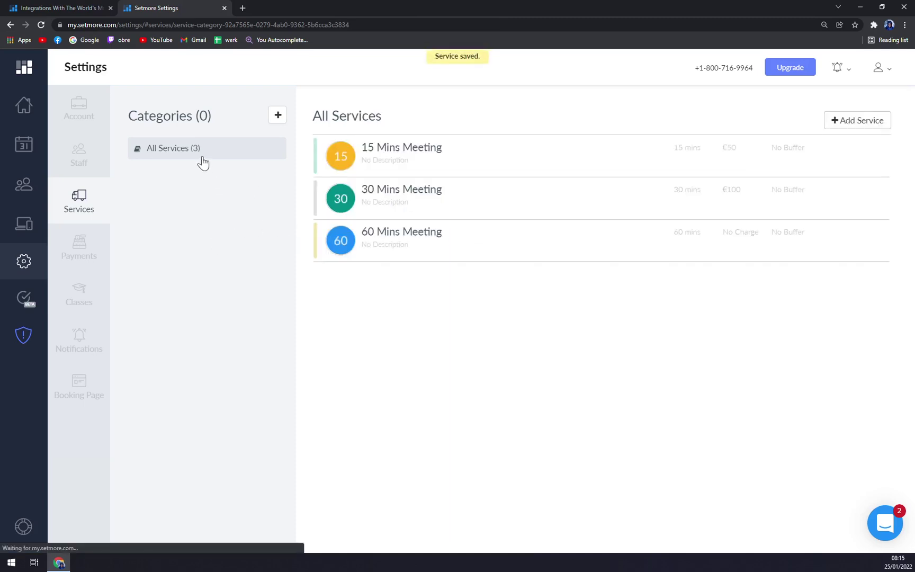
# - Enter €130 as the 60 Mins Meeting's service cost
pyautogui.click(460, 233)
pyautogui.click(411, 241)
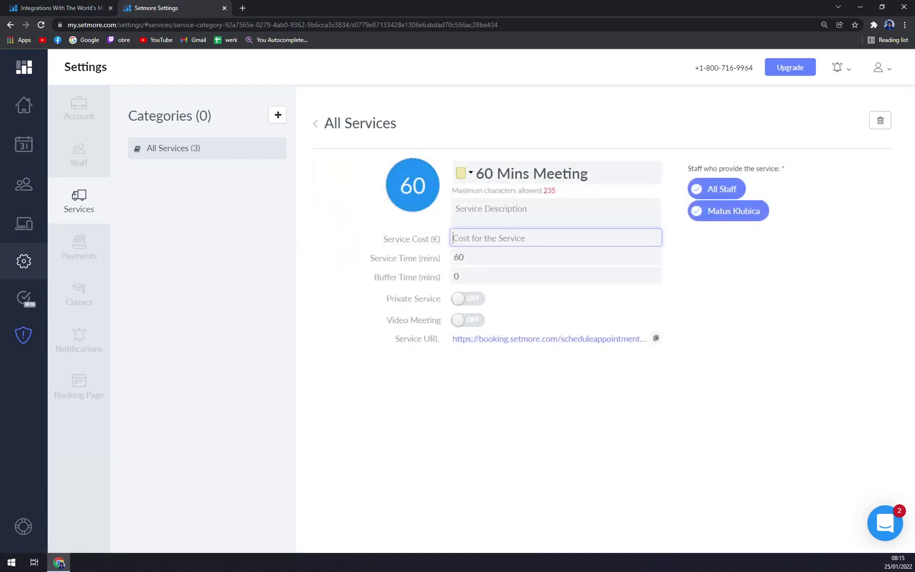
pyautogui.write('130')
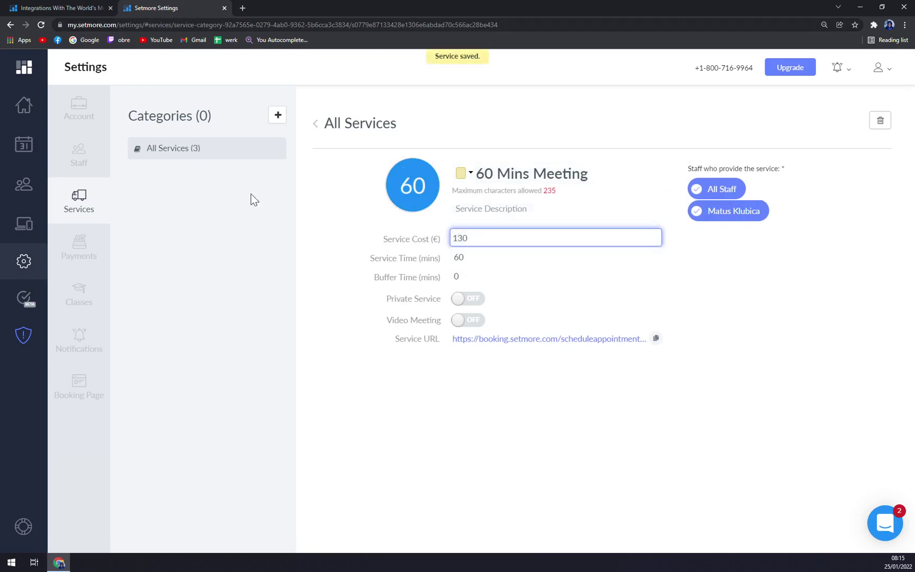
# - Review the PayPal, Square, Stripe and Cash payment options, then the Booking Page and History payment views
pyautogui.click(80, 247)
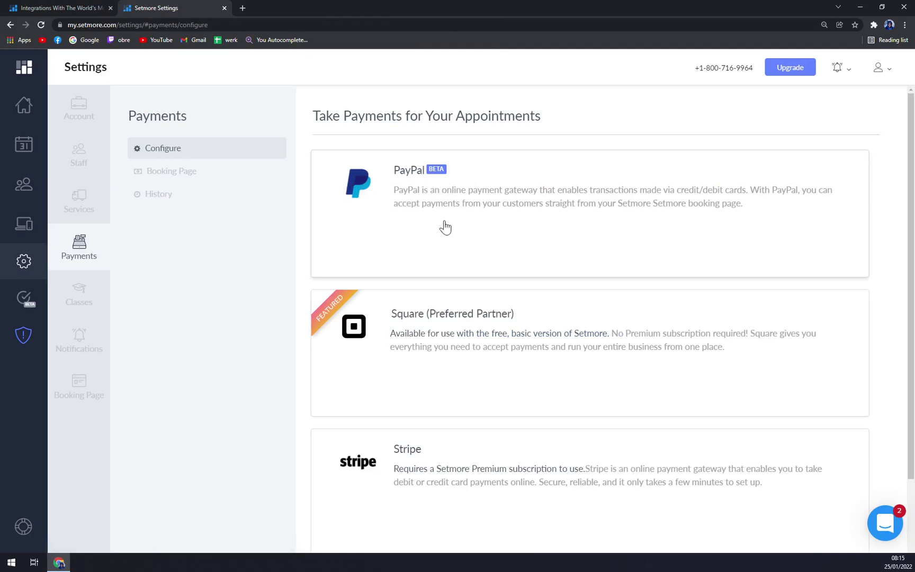
pyautogui.scroll(-2, 455, 222)
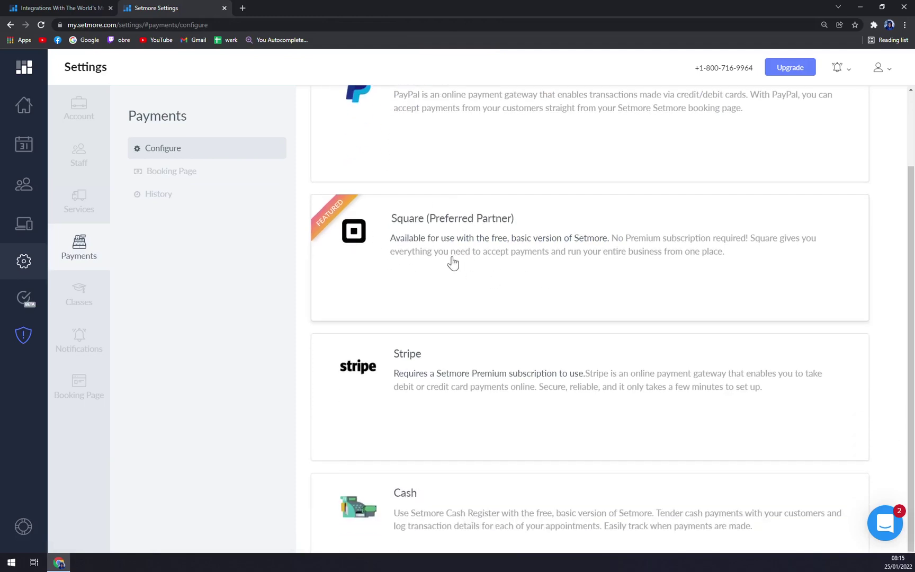
pyautogui.scroll(-1, 451, 261)
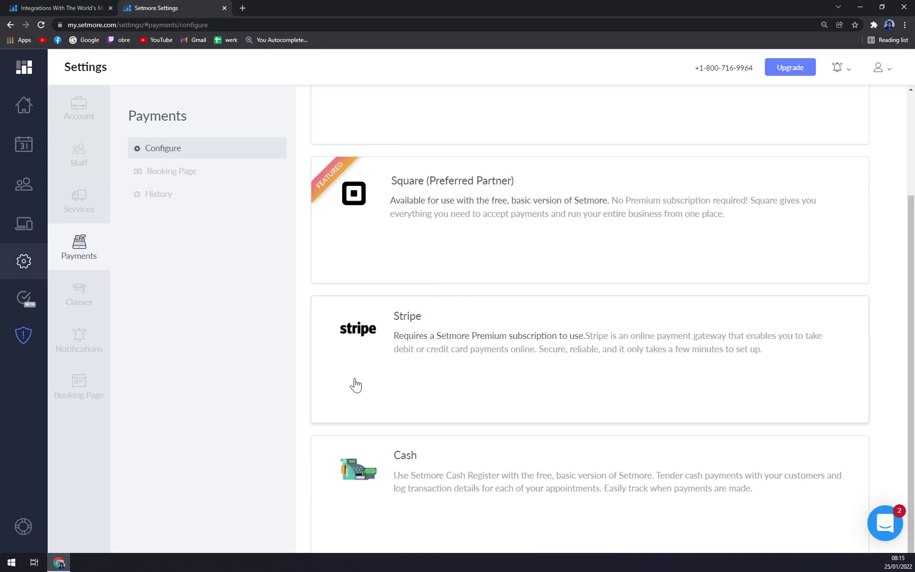
pyautogui.click(190, 182)
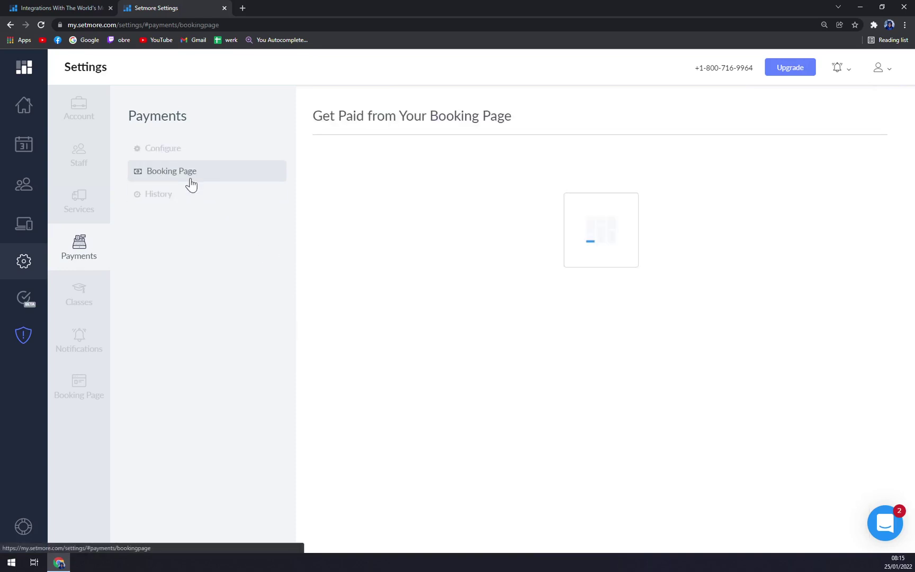
pyautogui.click(194, 197)
# - Open the Classes settings listing IT Java and IT C++, and cancel the Add New Category popup
pyautogui.click(102, 285)
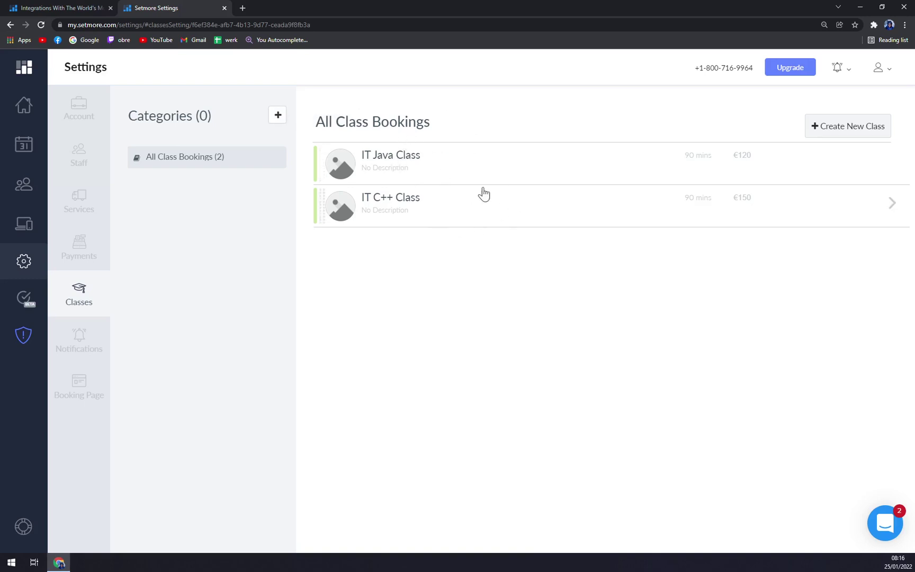
pyautogui.click(276, 121)
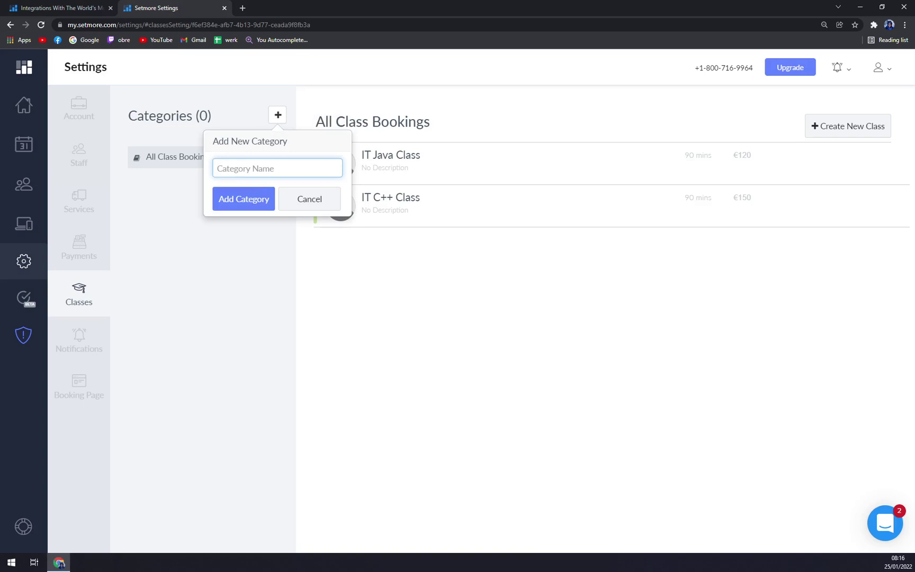
pyautogui.click(519, 284)
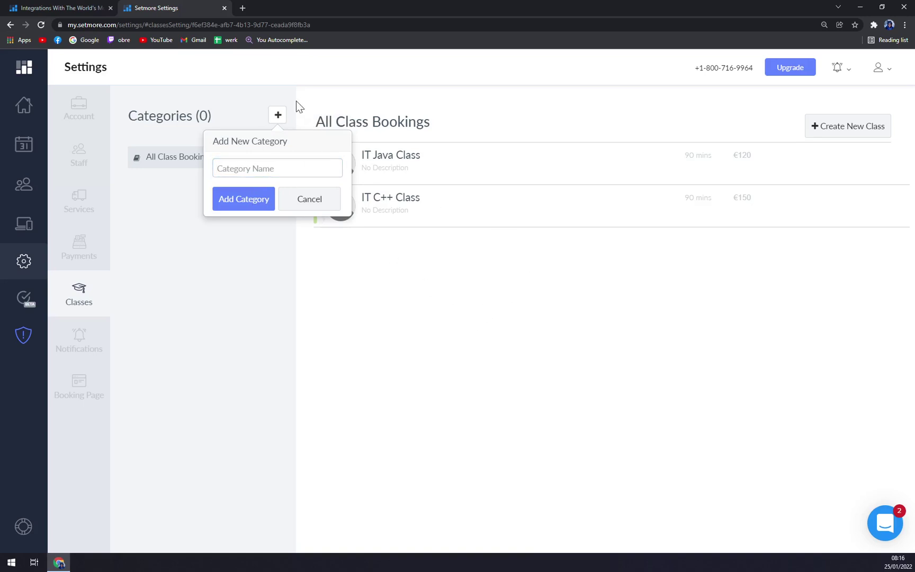
pyautogui.click(309, 199)
# - Create and save a 'Python Class' costing 160, lasting 90 minutes with 20 seats
pyautogui.click(797, 129)
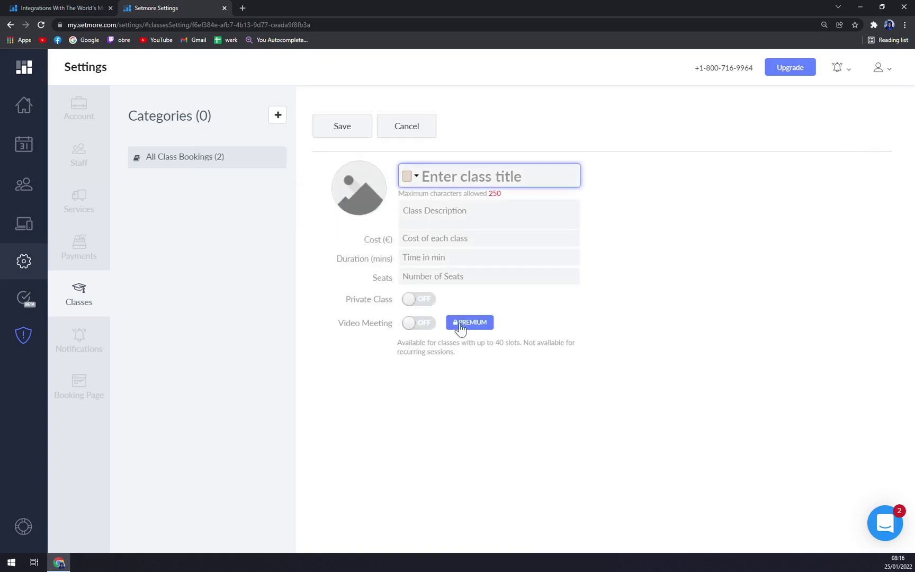
pyautogui.write('Pyt')
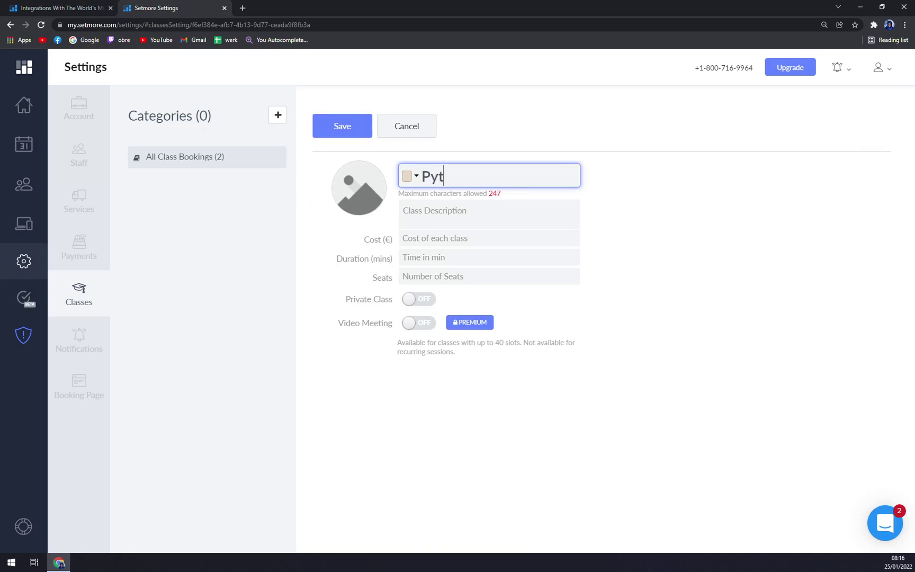
pyautogui.write('hon Class')
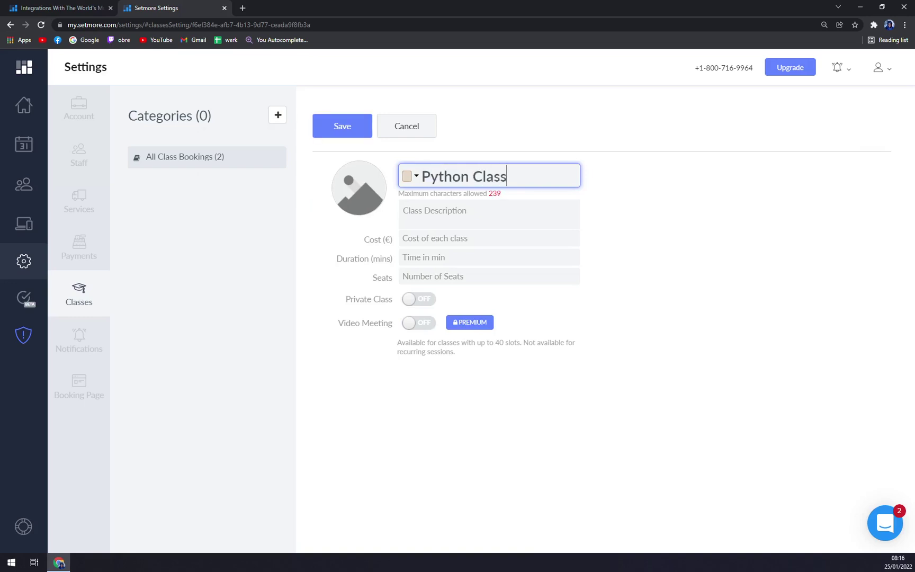
pyautogui.press('Tab')
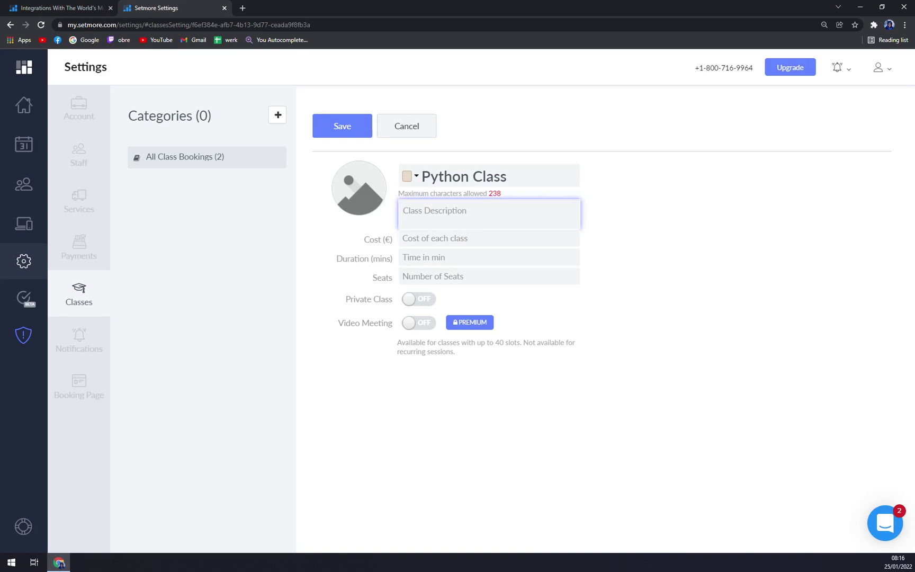
pyautogui.press('Tab')
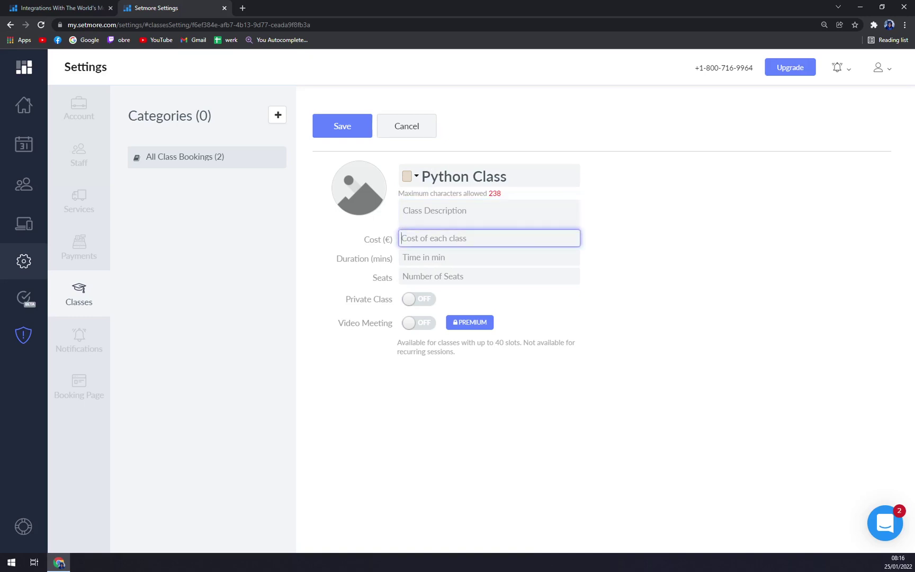
pyautogui.write('160')
pyautogui.press('Tab')
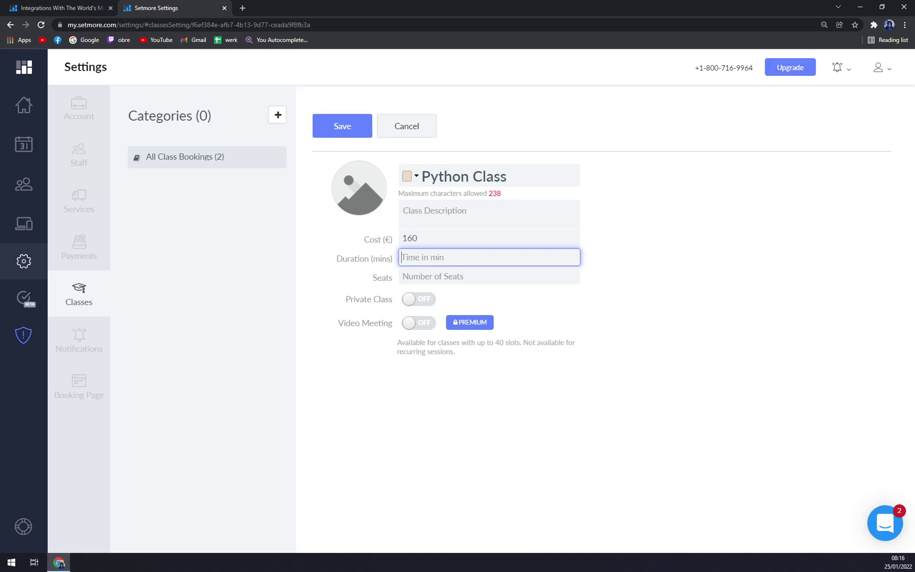
pyautogui.write('90')
pyautogui.press('Tab')
pyautogui.write('20')
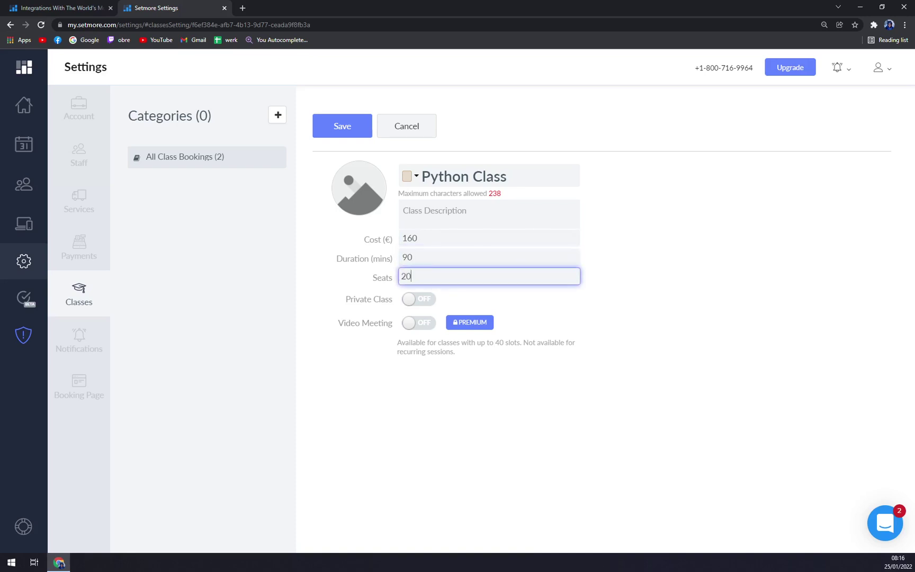
pyautogui.click(338, 127)
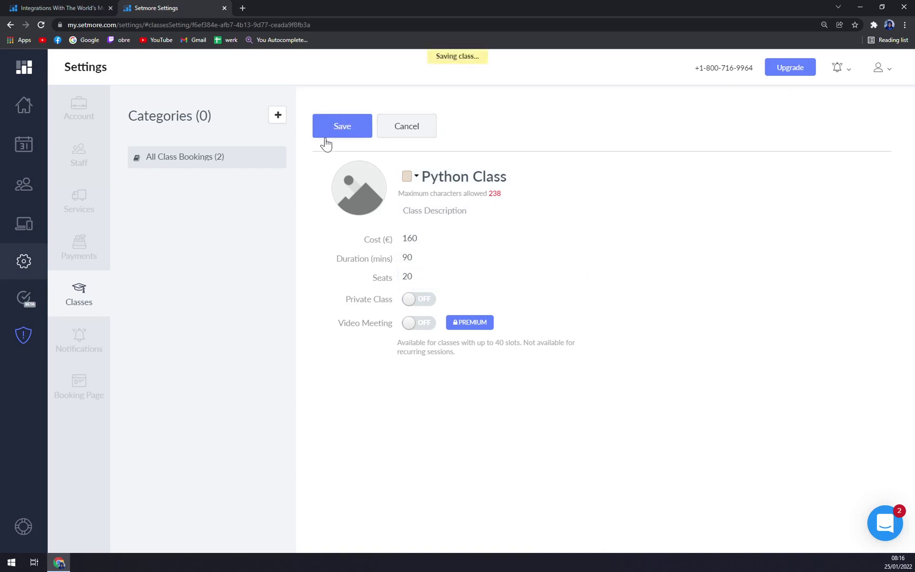
pyautogui.click(248, 156)
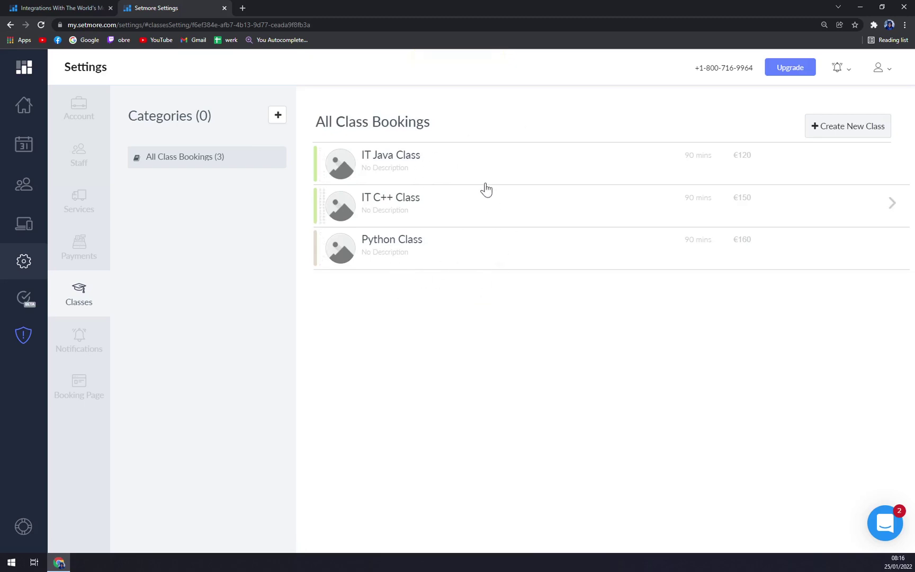
pyautogui.click(80, 354)
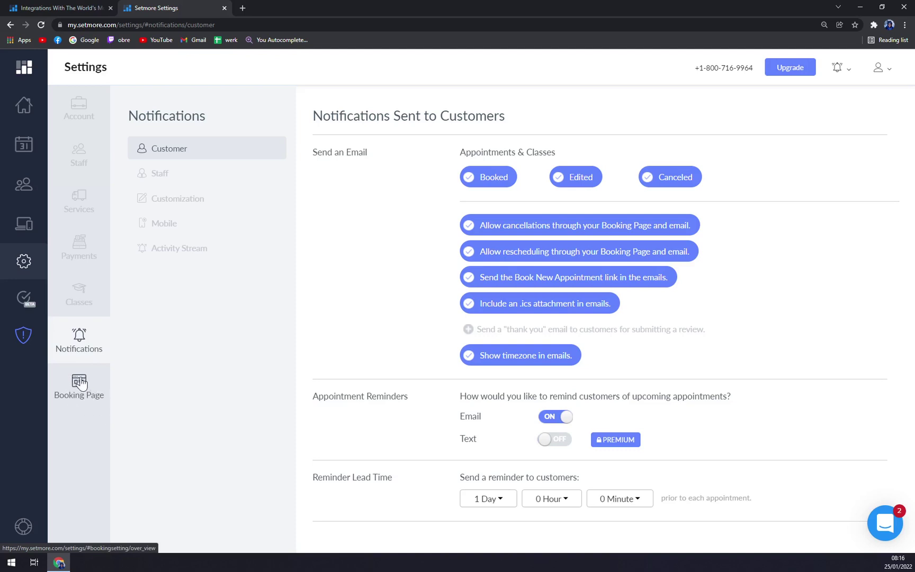
pyautogui.click(81, 385)
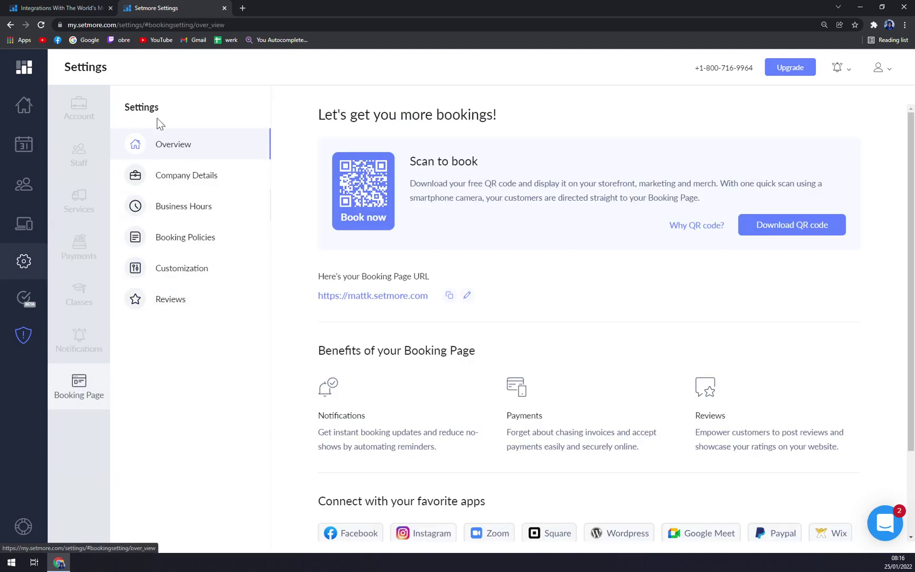
pyautogui.click(91, 308)
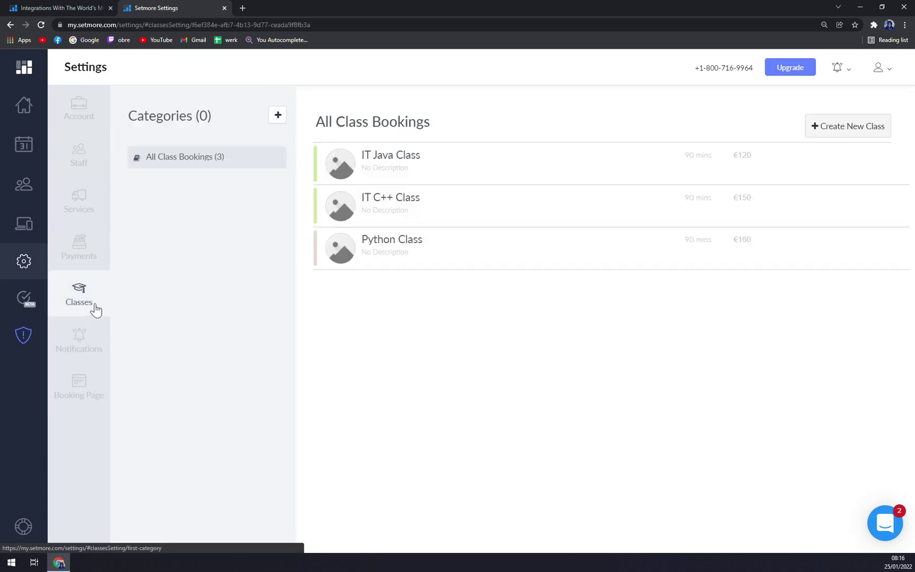
pyautogui.click(384, 243)
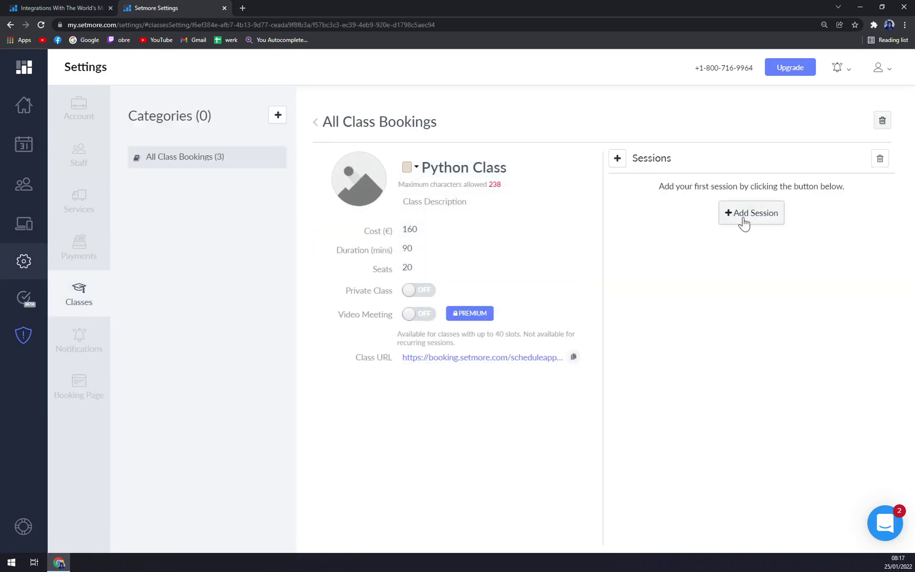
pyautogui.click(183, 158)
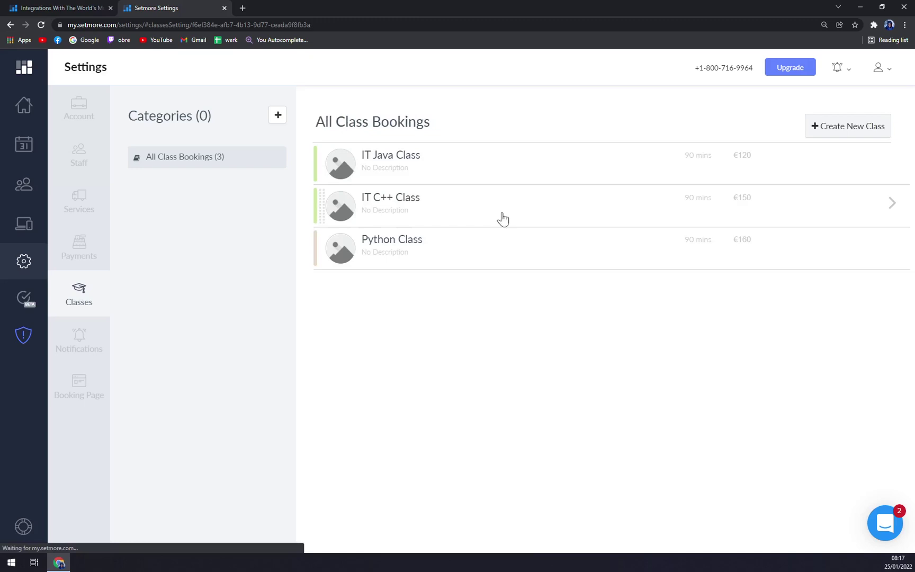
pyautogui.click(516, 266)
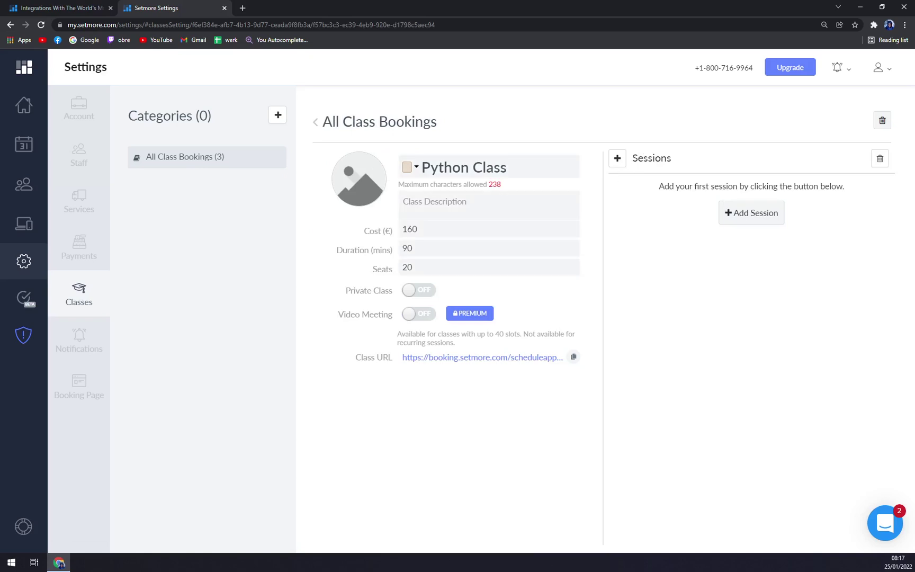
pyautogui.click(740, 212)
pyautogui.click(482, 201)
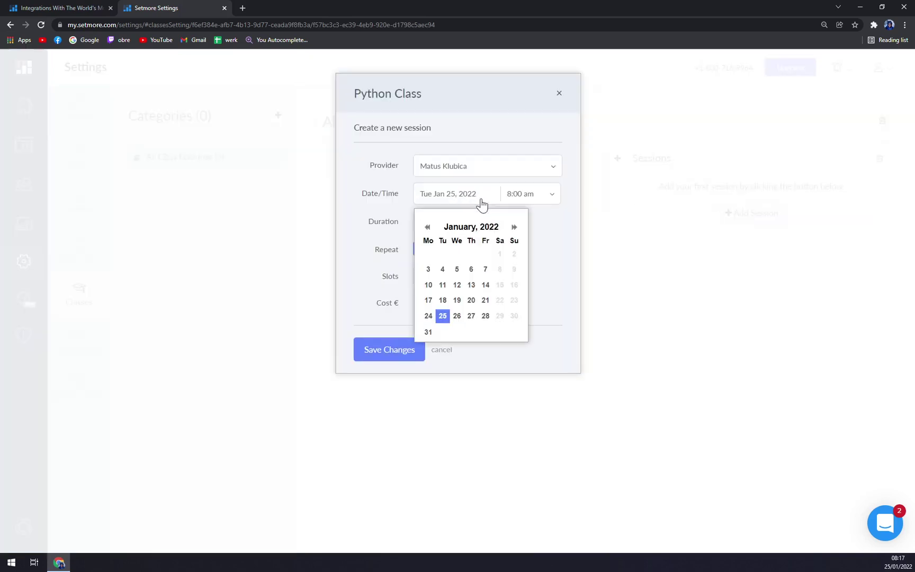
pyautogui.click(471, 316)
pyautogui.click(533, 201)
pyautogui.click(531, 259)
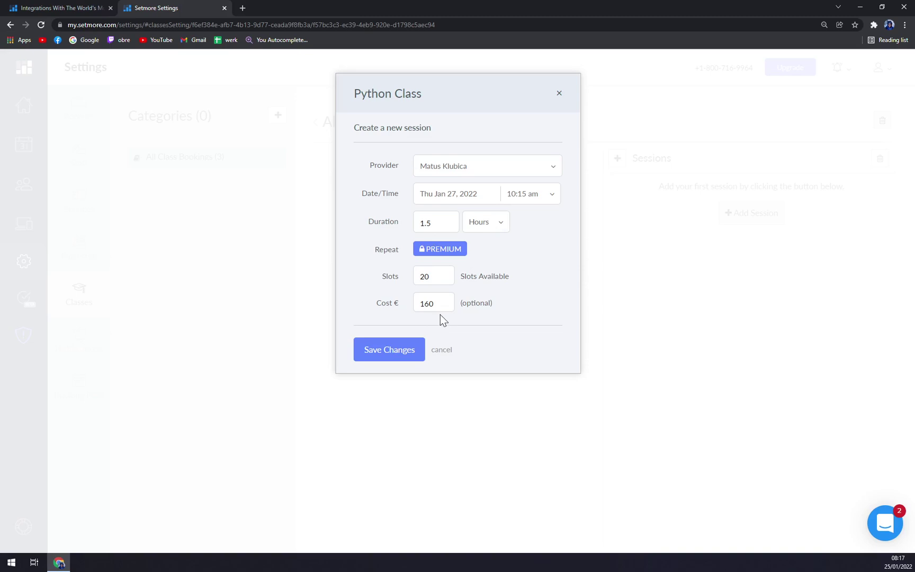
pyautogui.click(440, 253)
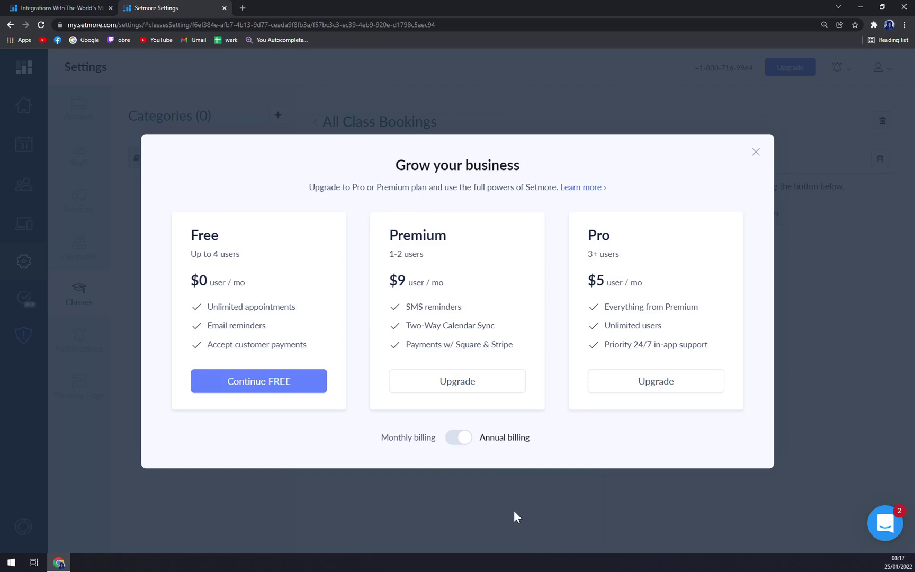
# - Dismiss the upgrade offer and browse the Booking Page's company details, business hours, policies and reviews
pyautogui.click(754, 154)
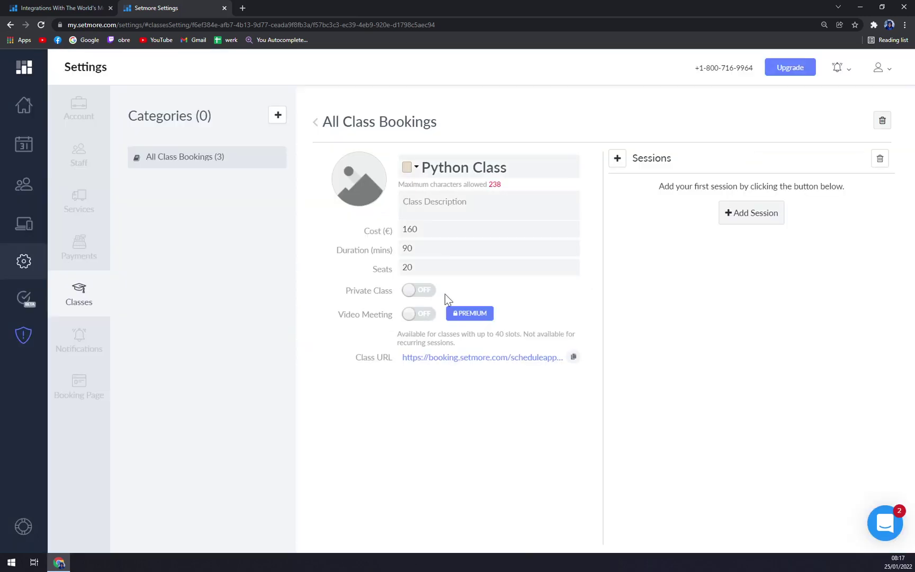
pyautogui.click(213, 160)
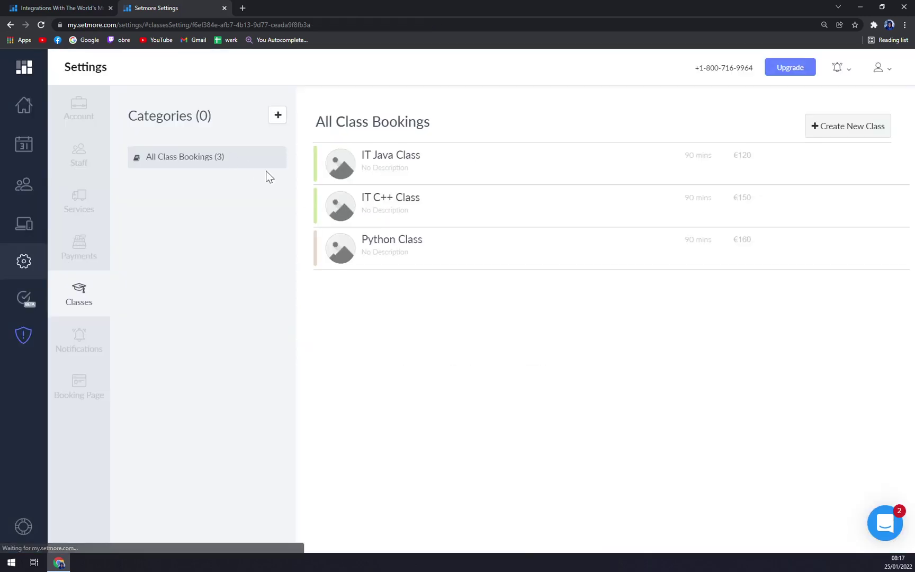
pyautogui.click(96, 406)
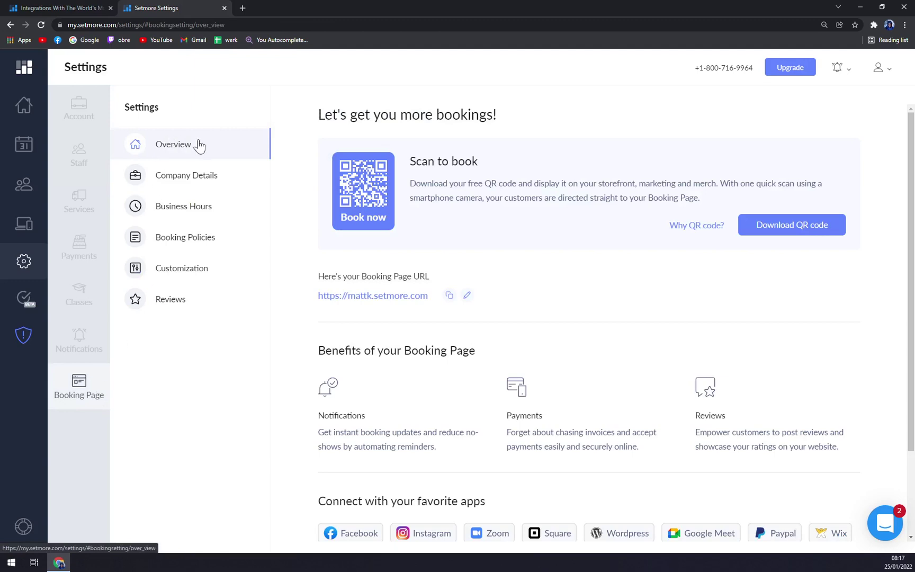
pyautogui.click(189, 183)
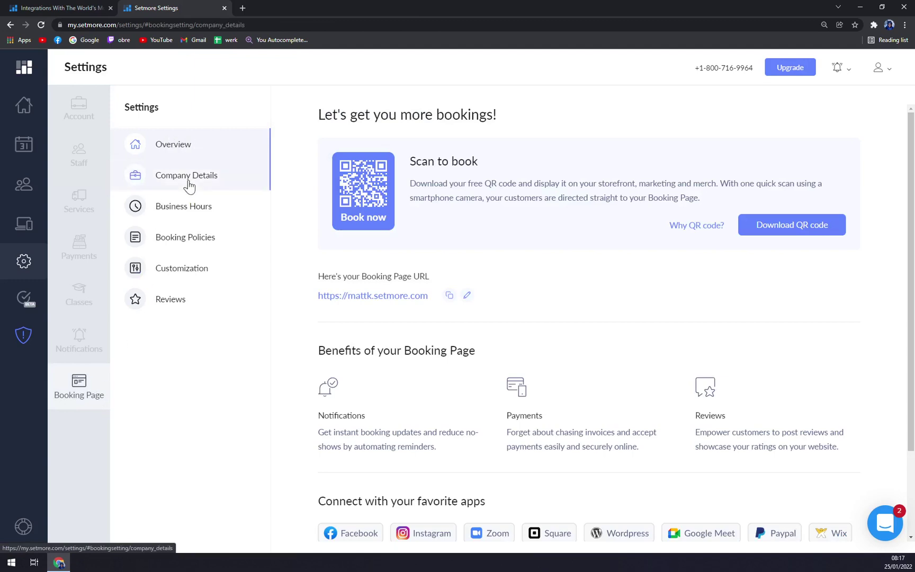
pyautogui.click(198, 212)
pyautogui.click(191, 242)
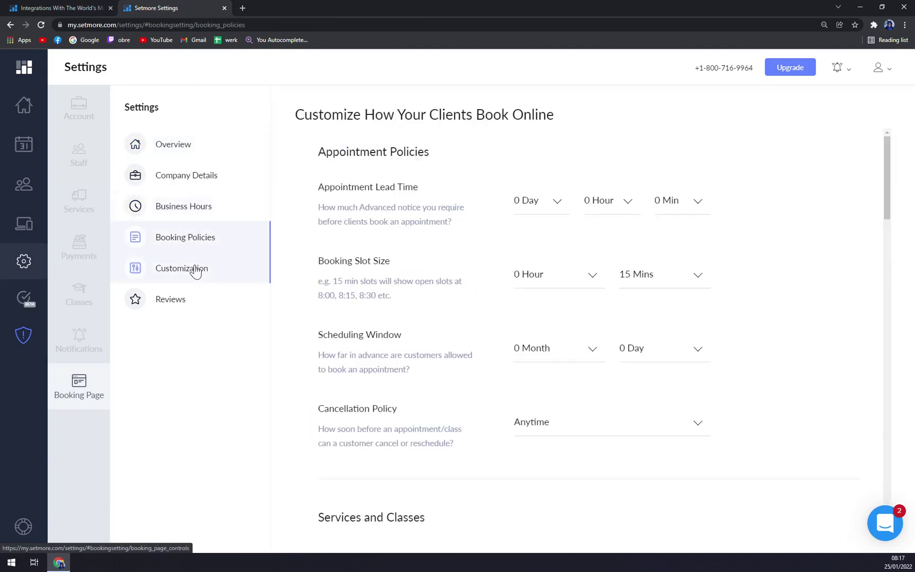
pyautogui.click(180, 296)
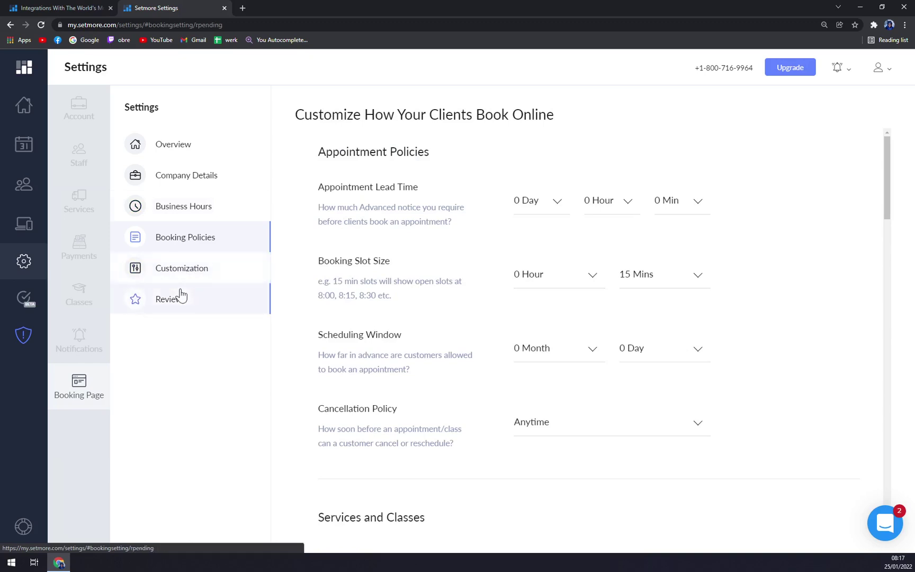
pyautogui.click(212, 158)
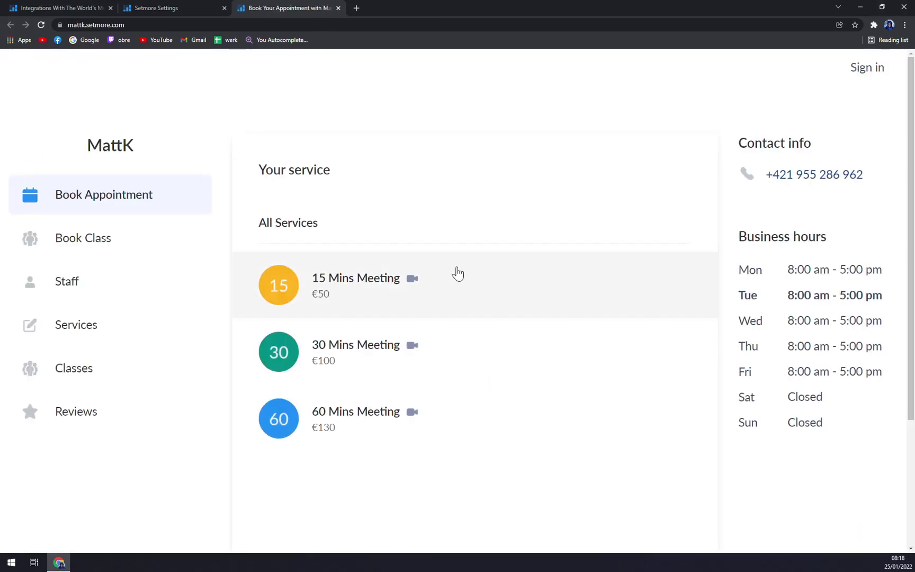
# - Zoom the booking page out and look over its bookable classes and appointment services
pyautogui.hotkey('ctrl', '-')
pyautogui.click(139, 211)
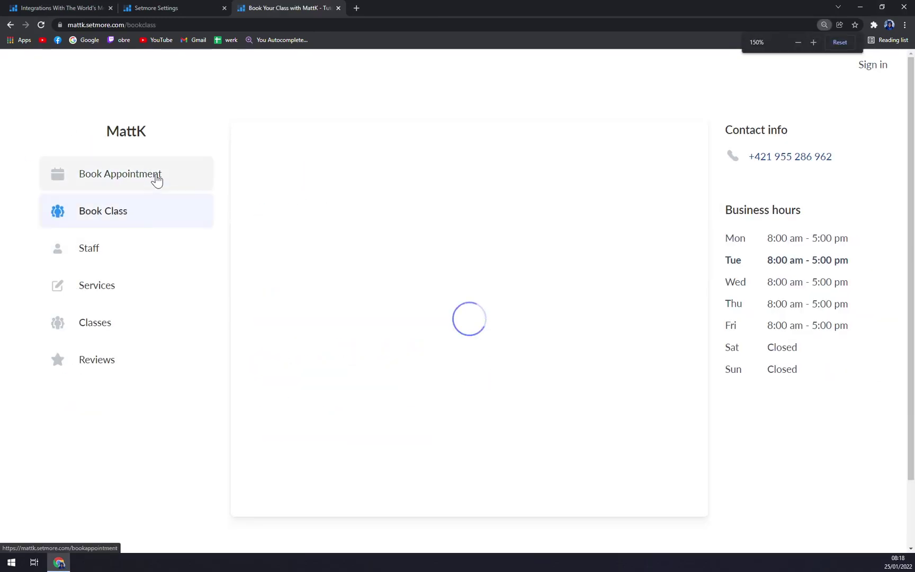
pyautogui.click(154, 180)
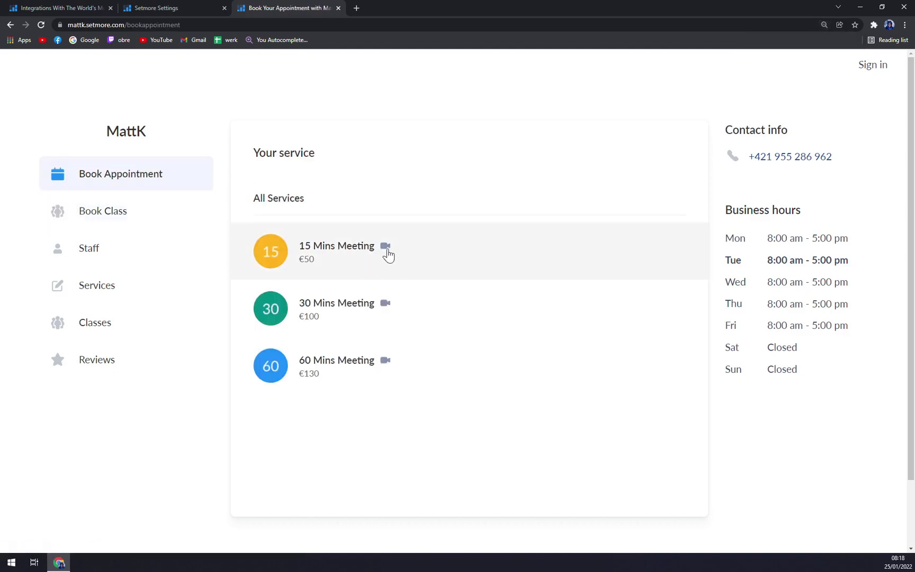
# - Test-book a 15 Mins Meeting with the only provider on January 28 at 8:15 am
pyautogui.click(351, 260)
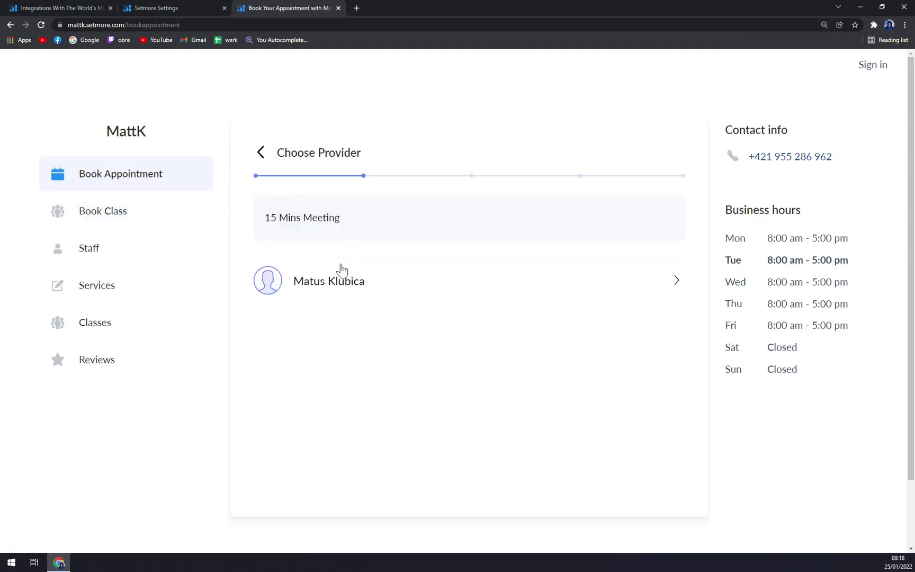
pyautogui.click(340, 302)
pyautogui.scroll(-5, 382, 341)
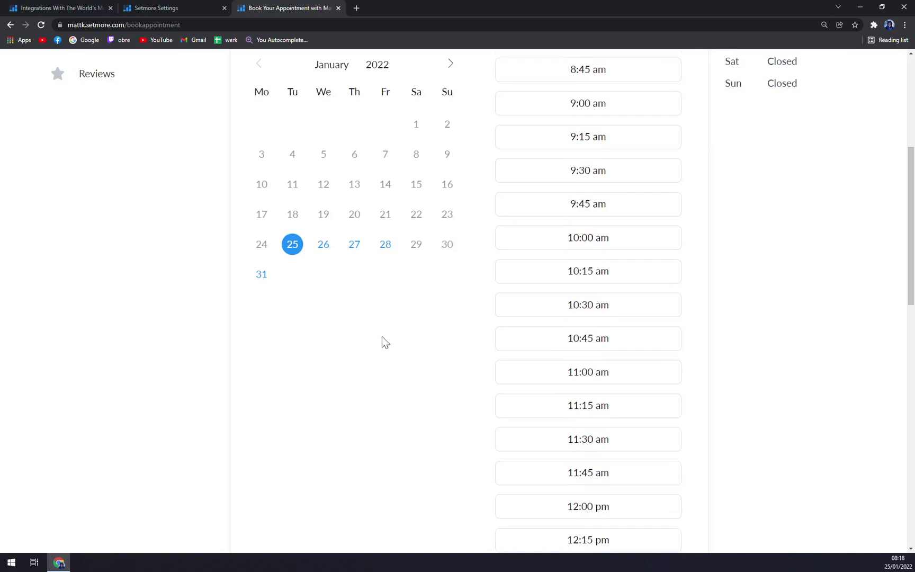
pyautogui.scroll(3, 401, 337)
pyautogui.click(328, 392)
pyautogui.click(354, 392)
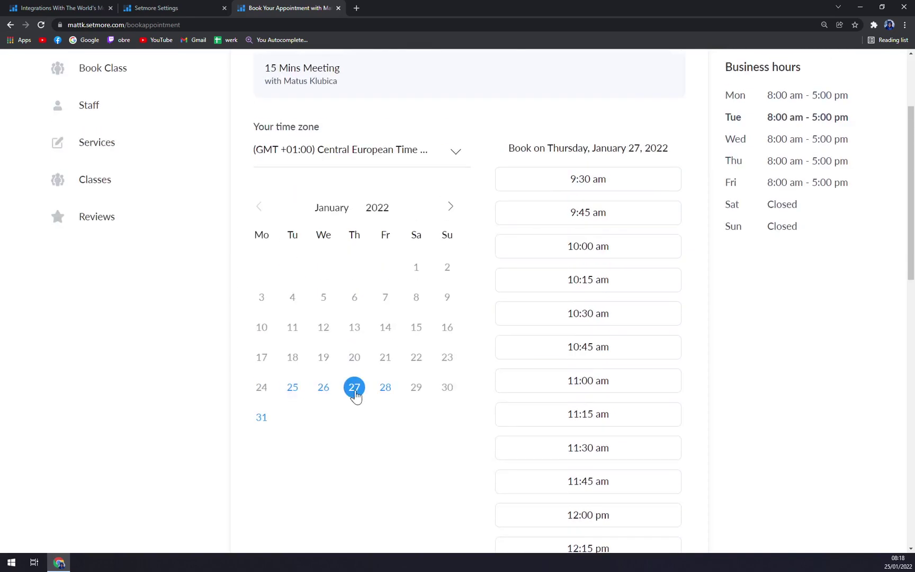
pyautogui.click(388, 394)
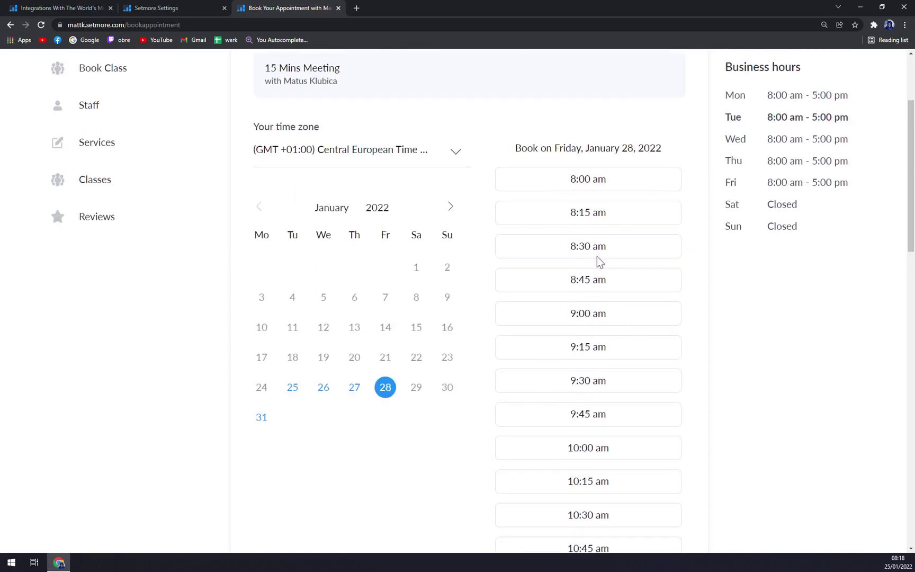
pyautogui.click(608, 222)
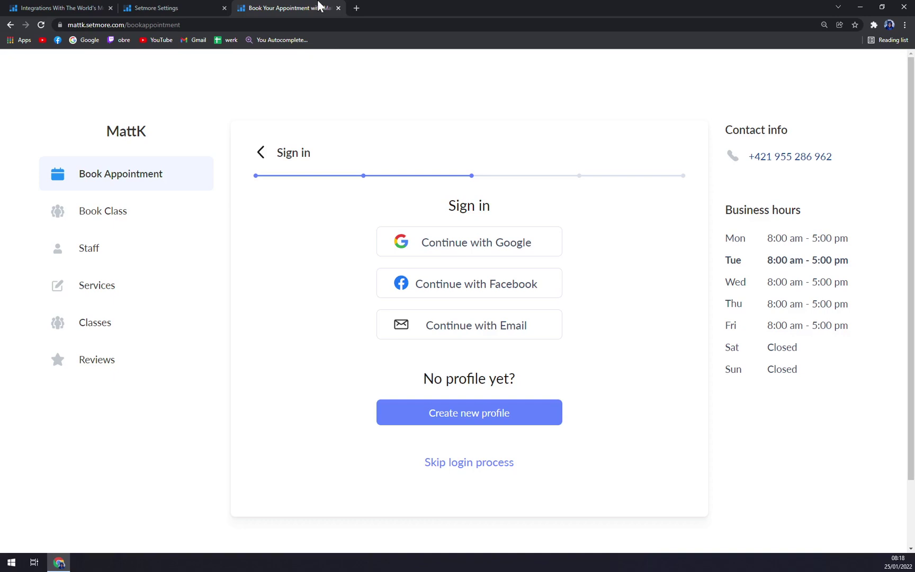
pyautogui.click(338, 8)
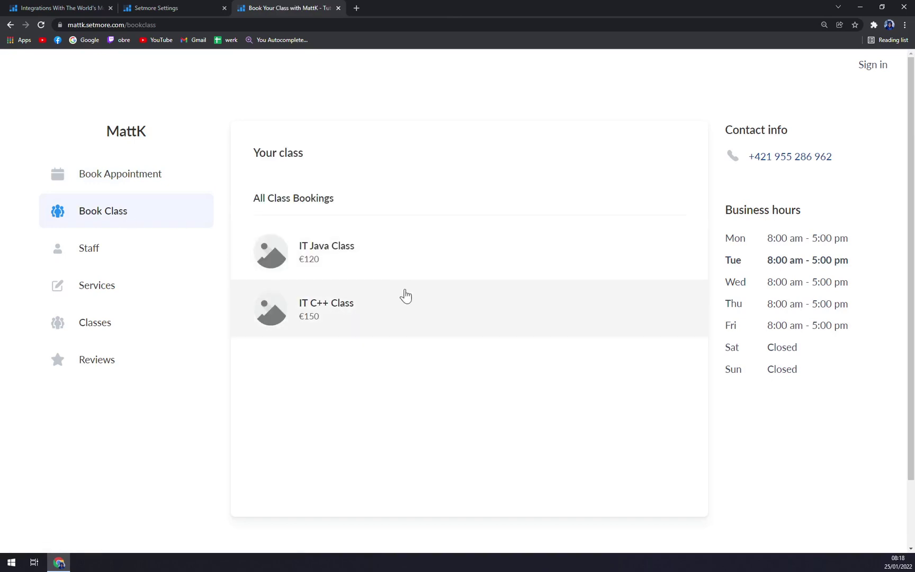
# - Test-book the IT Java Class with the only provider at 8:00 am on January 26
pyautogui.click(493, 268)
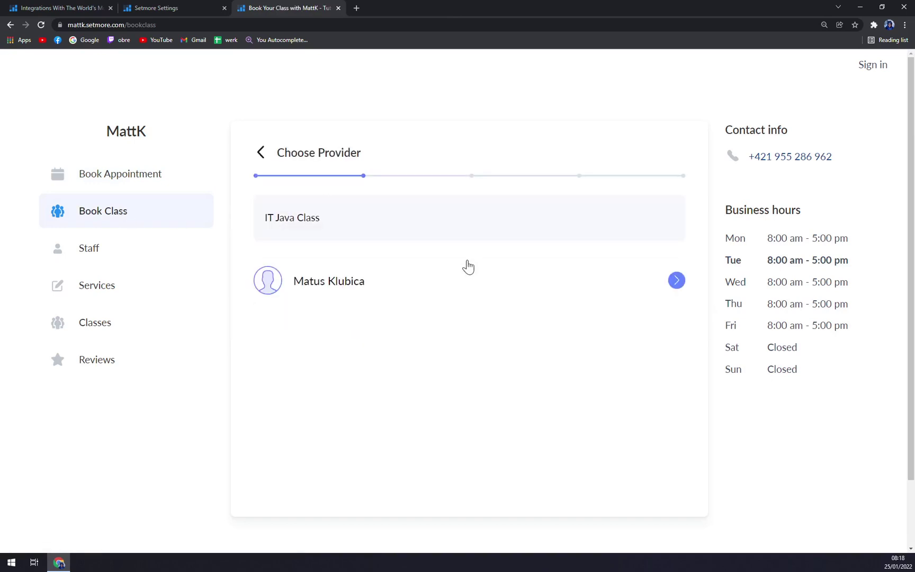
pyautogui.click(352, 297)
pyautogui.scroll(-3, 294, 397)
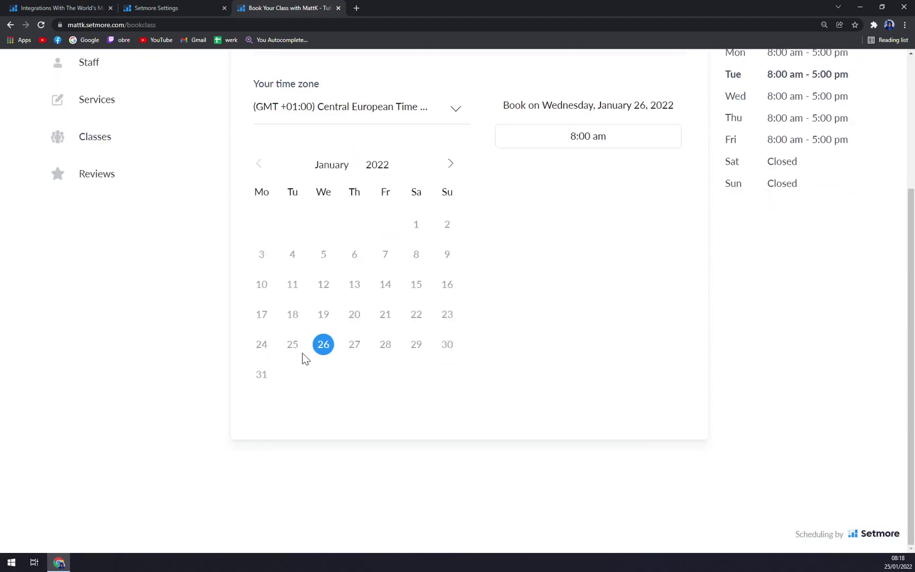
pyautogui.scroll(1, 265, 320)
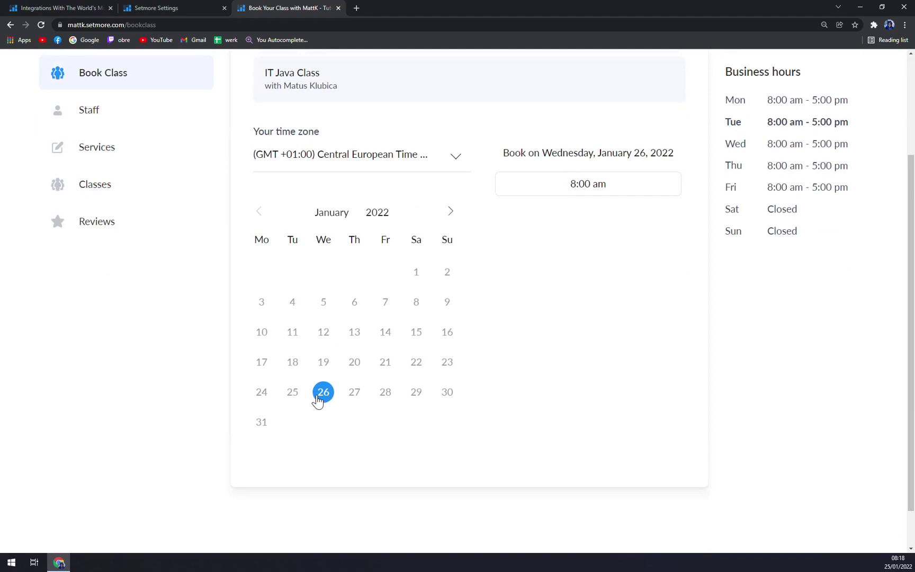
pyautogui.click(615, 190)
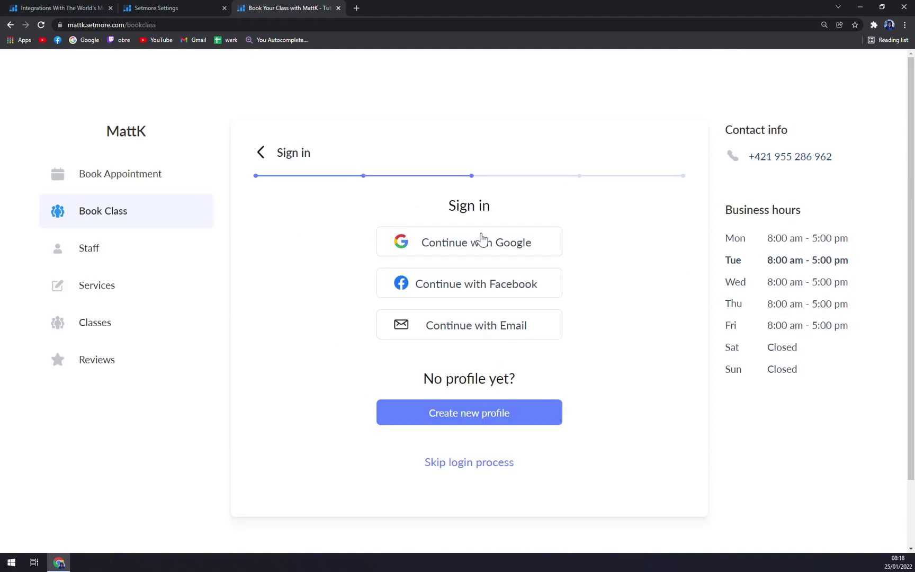
# - Browse the booking site's Staff, Services, Classes and Reviews sections, then close the booking page tab
pyautogui.click(123, 260)
pyautogui.click(122, 283)
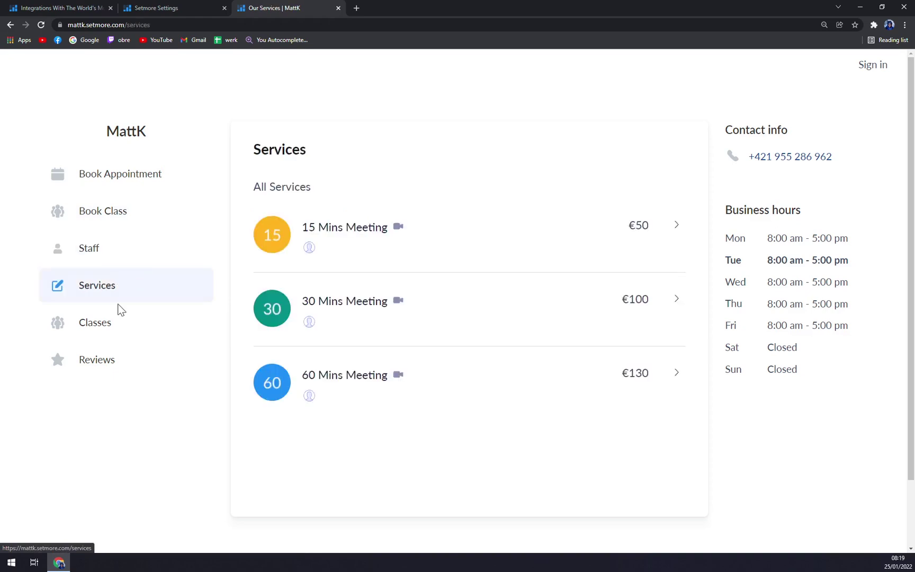
pyautogui.click(109, 336)
pyautogui.click(118, 353)
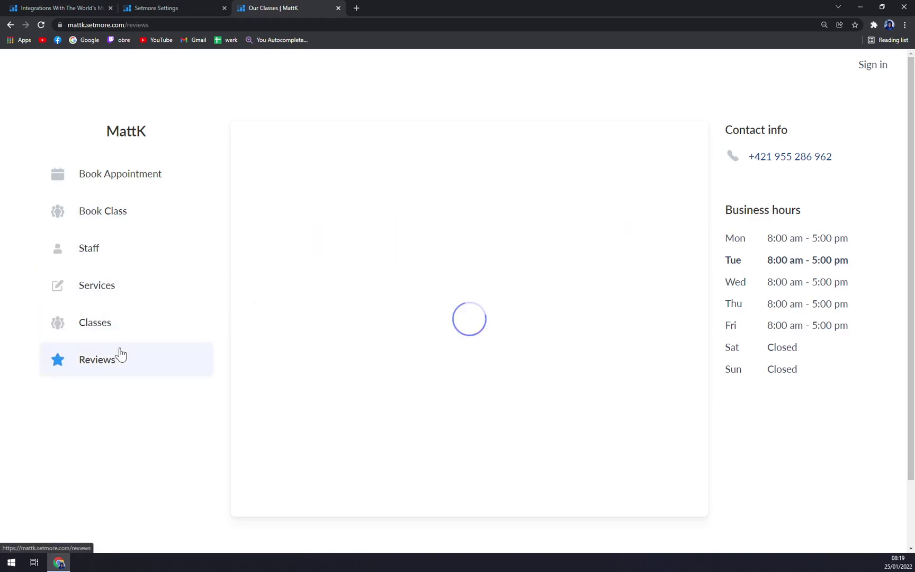
pyautogui.click(338, 8)
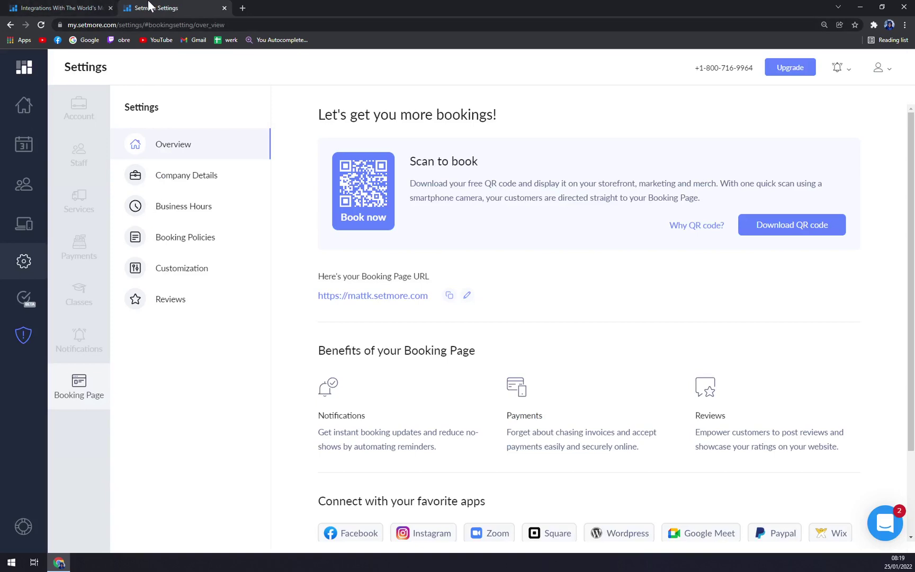
# - Start a new customer, entering their name and mobile number, and attempt to save
pyautogui.click(37, 192)
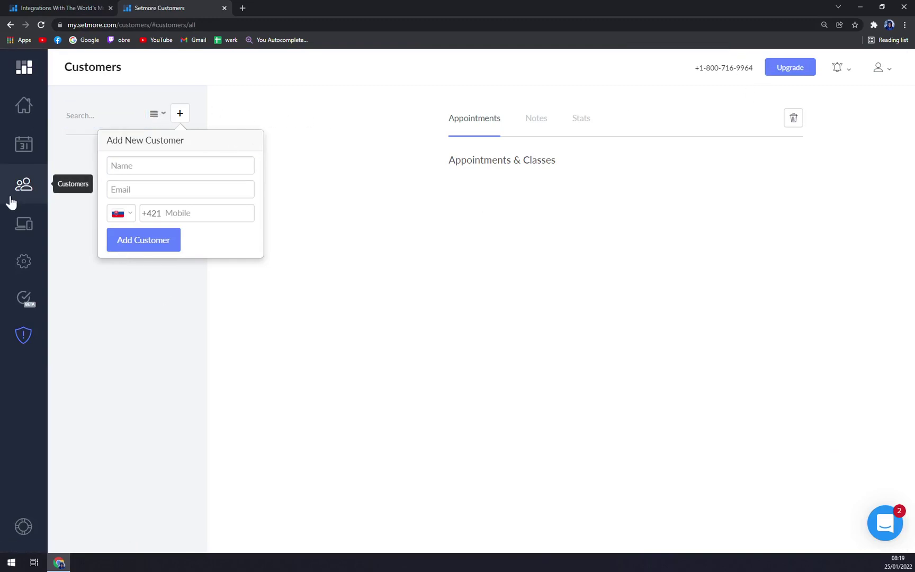
pyautogui.click(132, 165)
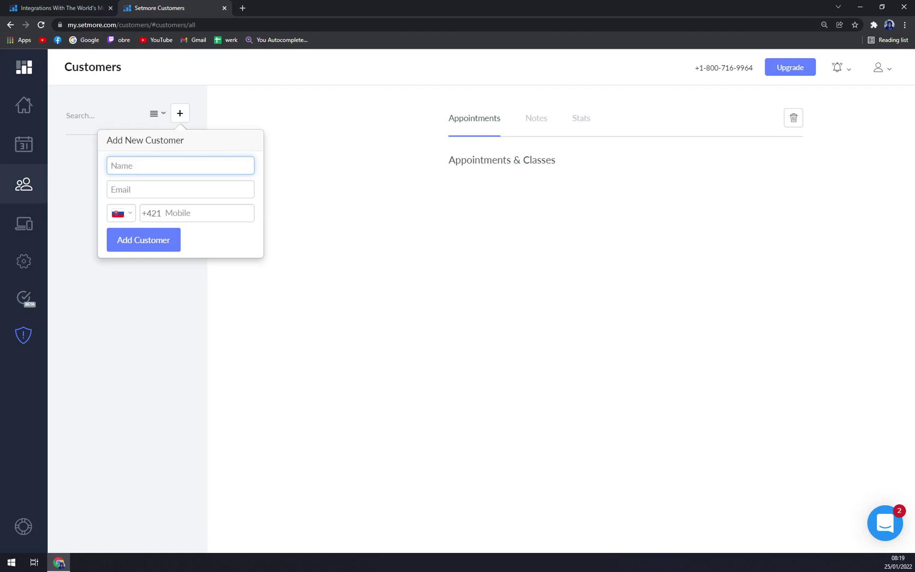
pyautogui.click(180, 189)
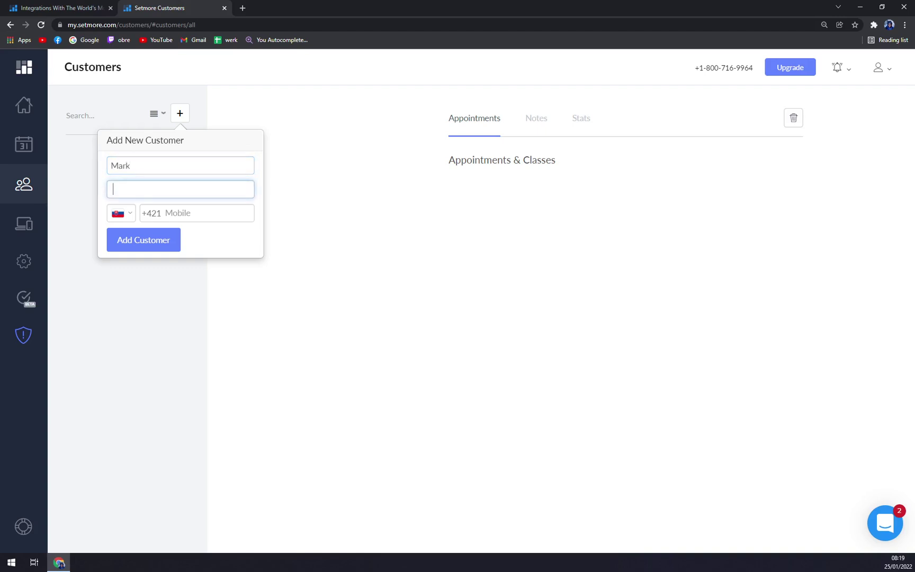
pyautogui.press('Tab')
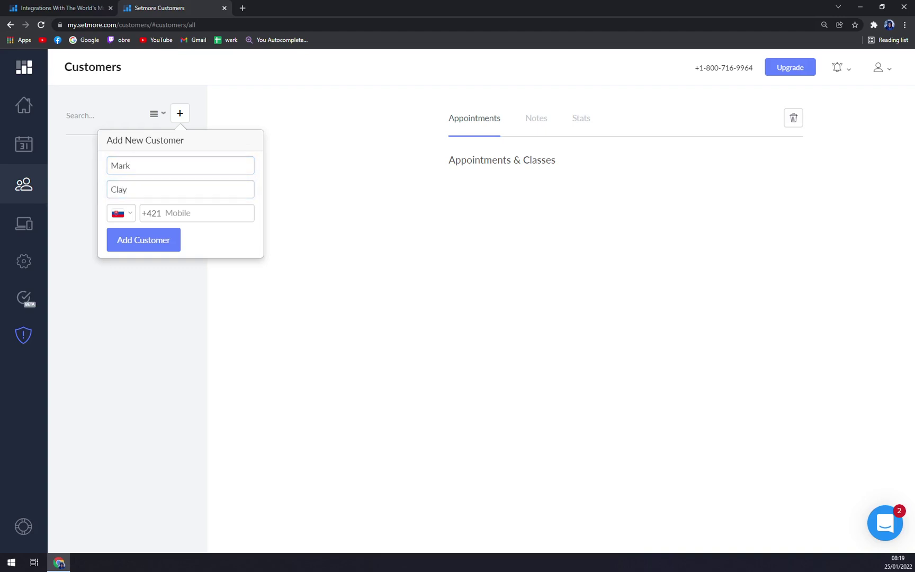
pyautogui.press('Tab')
pyautogui.write('988')
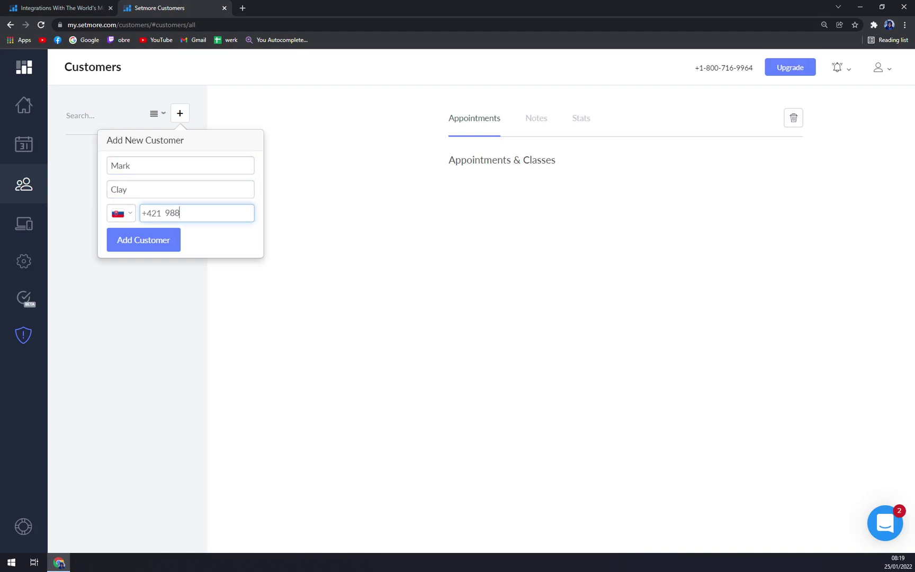
pyautogui.write('888888')
pyautogui.click(163, 256)
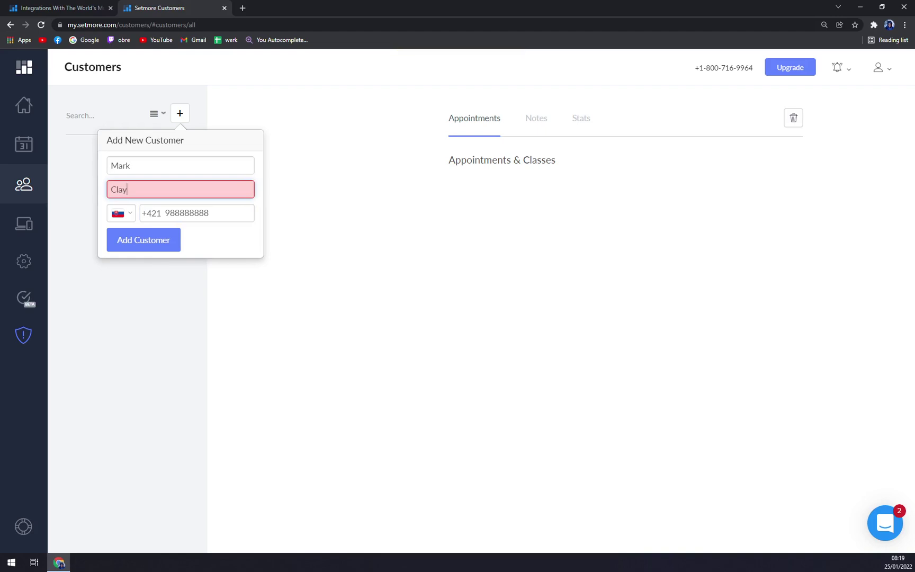
# - Complete the customer's full name, replace the invalid e-mail with a valid address, and save
pyautogui.click(133, 165)
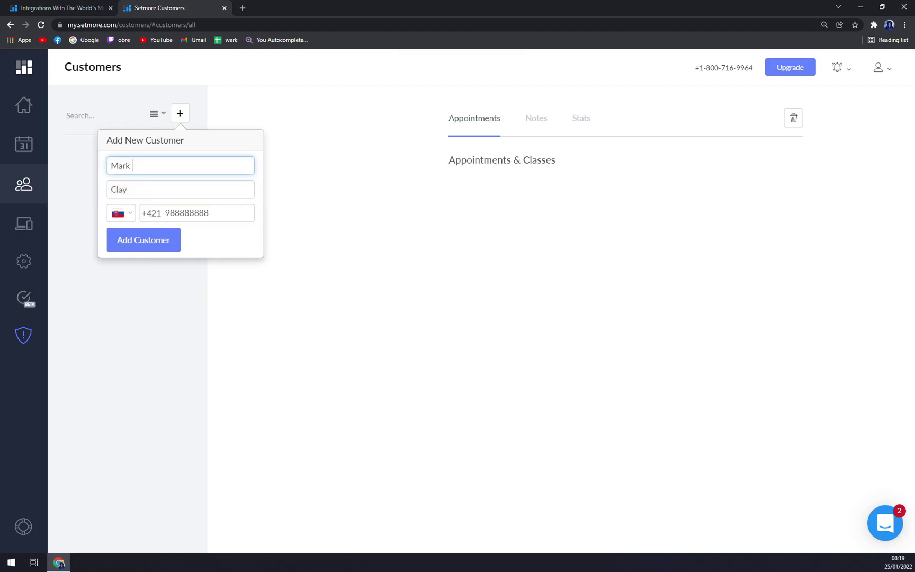
pyautogui.press('Tab')
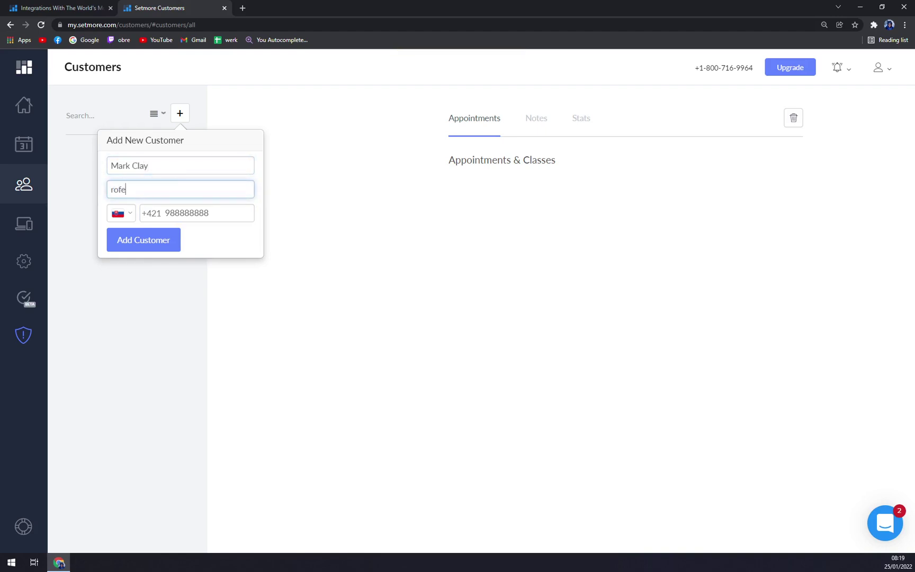
pyautogui.click(139, 245)
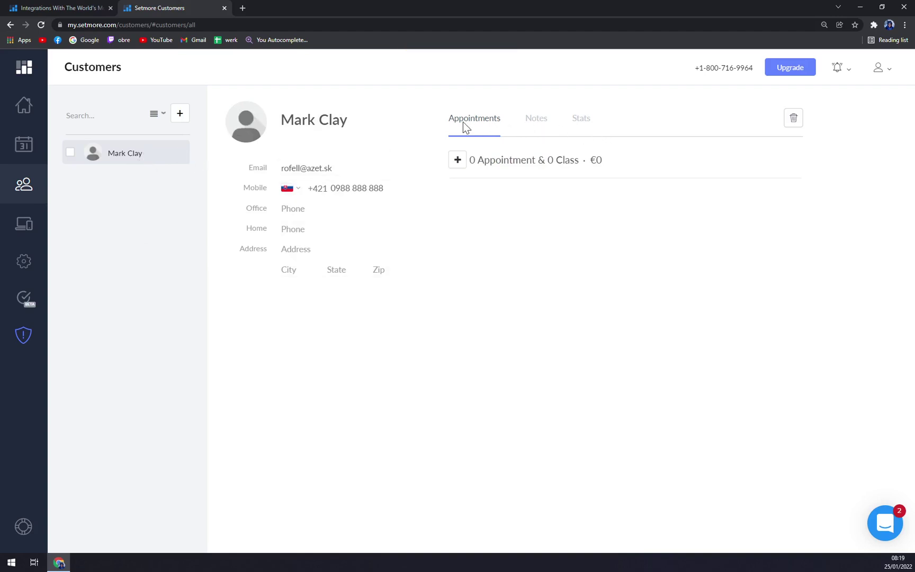
# - Book a €100 30 Mins Meeting for Jan 25, 8:00–8:30 am, then check Notes and Stats
pyautogui.click(463, 162)
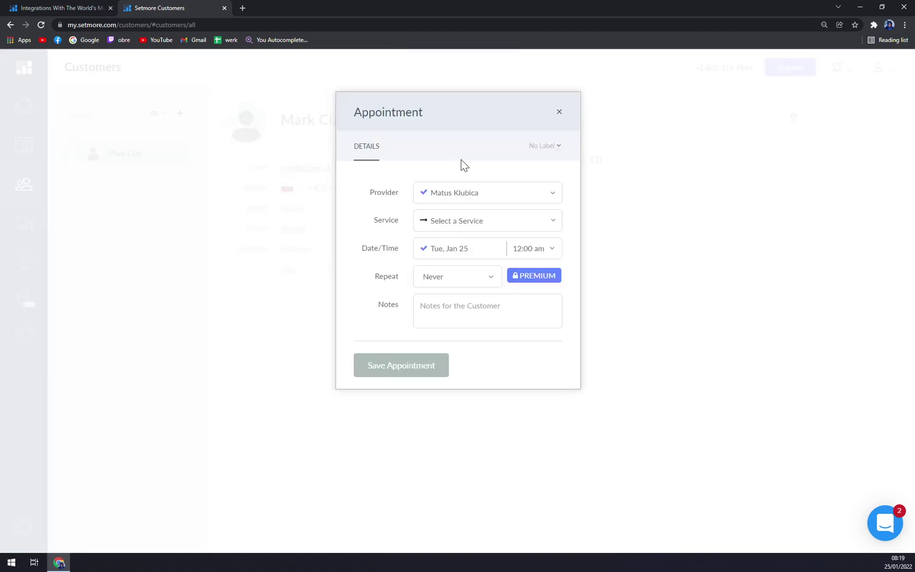
pyautogui.click(494, 227)
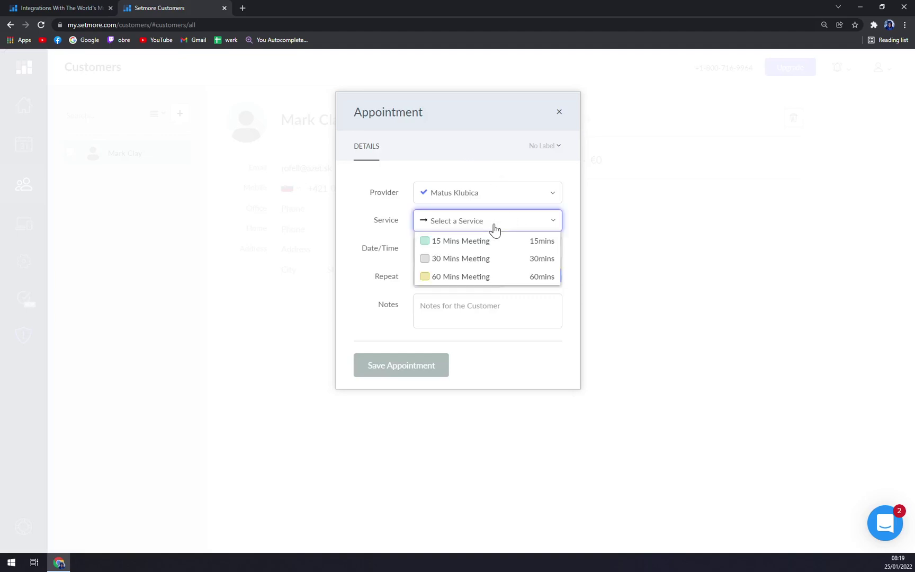
pyautogui.click(491, 259)
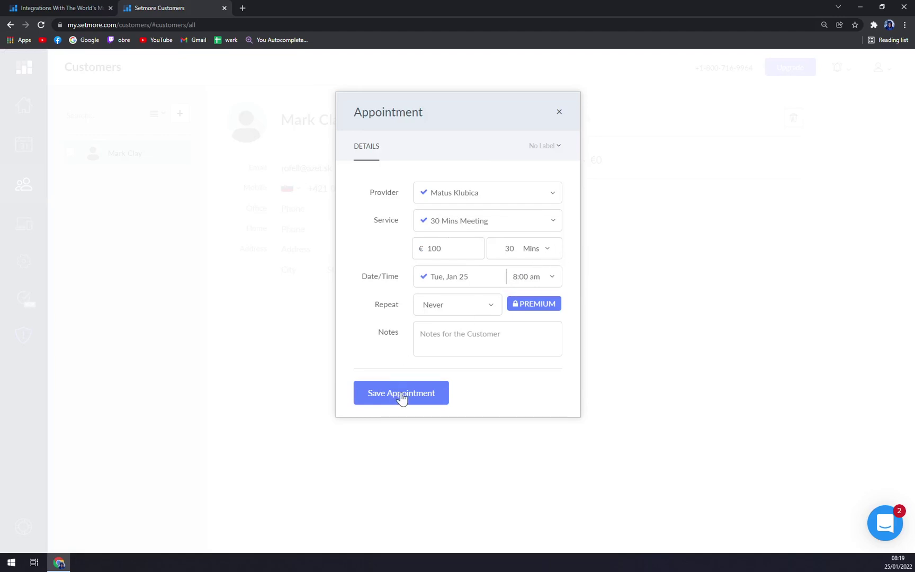
pyautogui.click(417, 408)
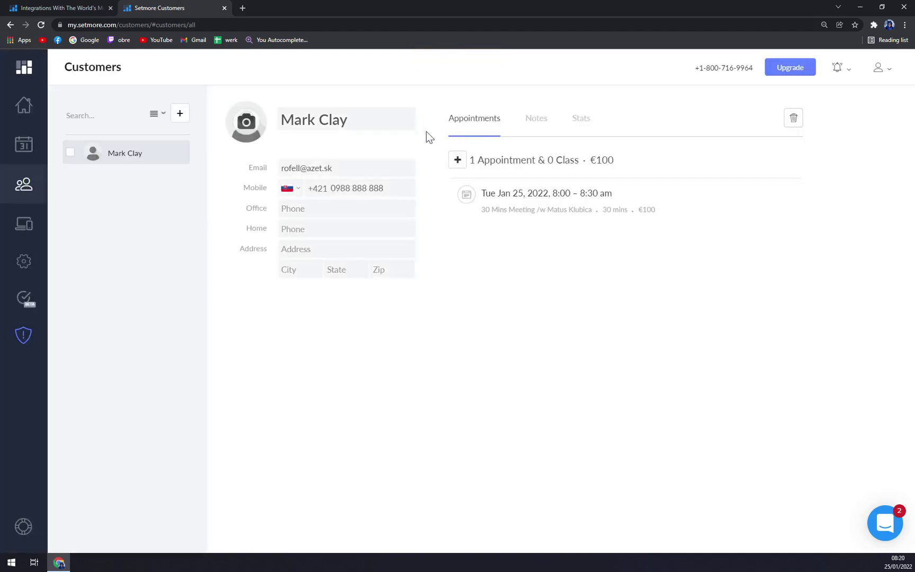
pyautogui.click(524, 123)
pyautogui.click(584, 127)
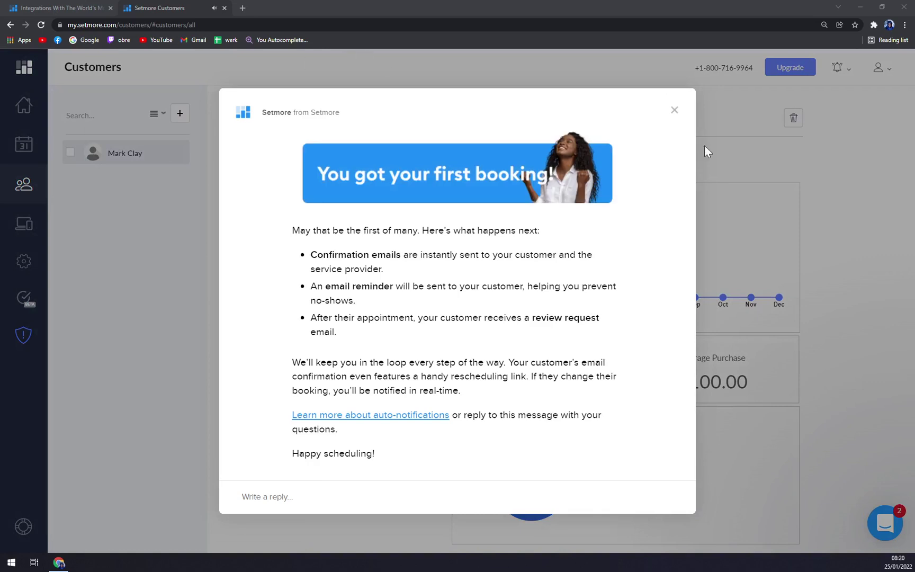
# - Dismiss the first-booking message and return to the Dashboard showing 3 appointments this week
pyautogui.click(676, 112)
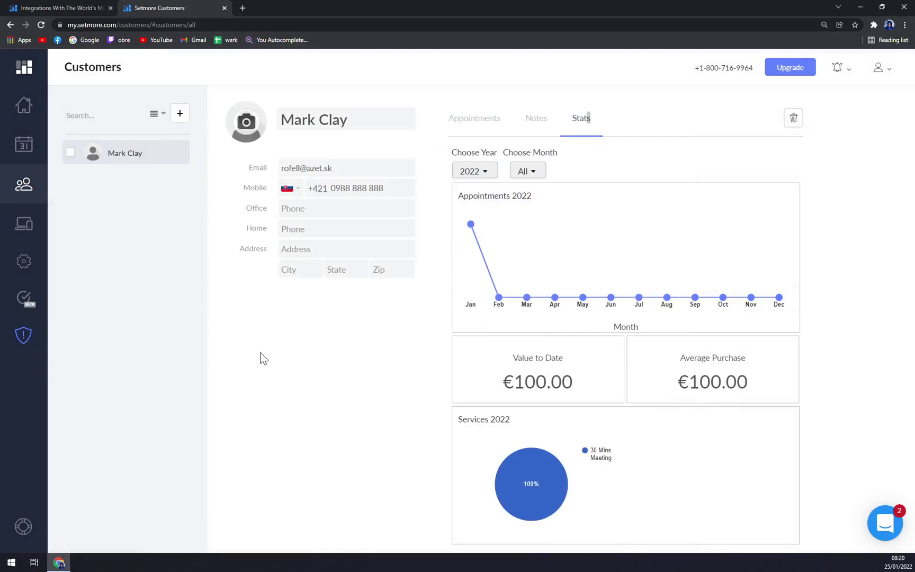
pyautogui.click(39, 109)
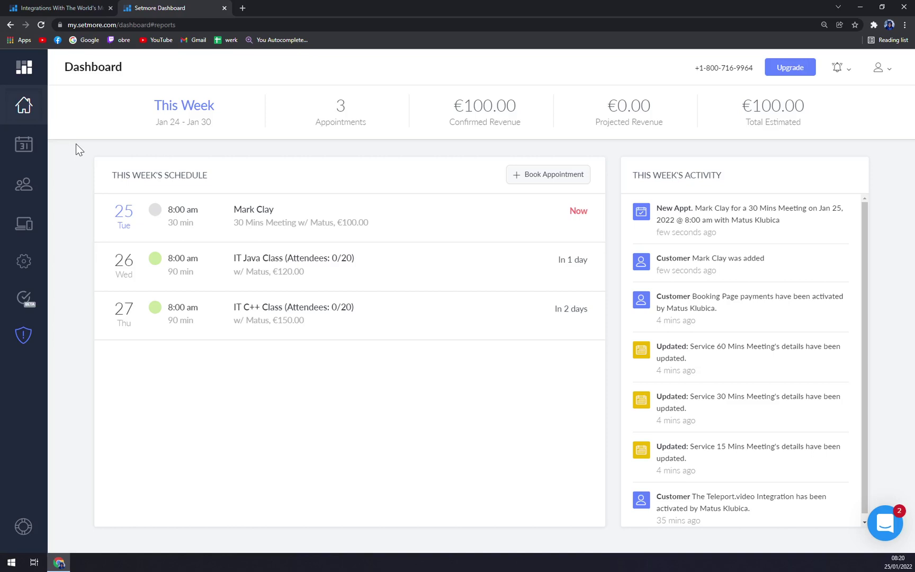
# - In the weekly Calendar, delete the Jan 25 30 Mins Meeting, leaving the two IT classes
pyautogui.click(25, 144)
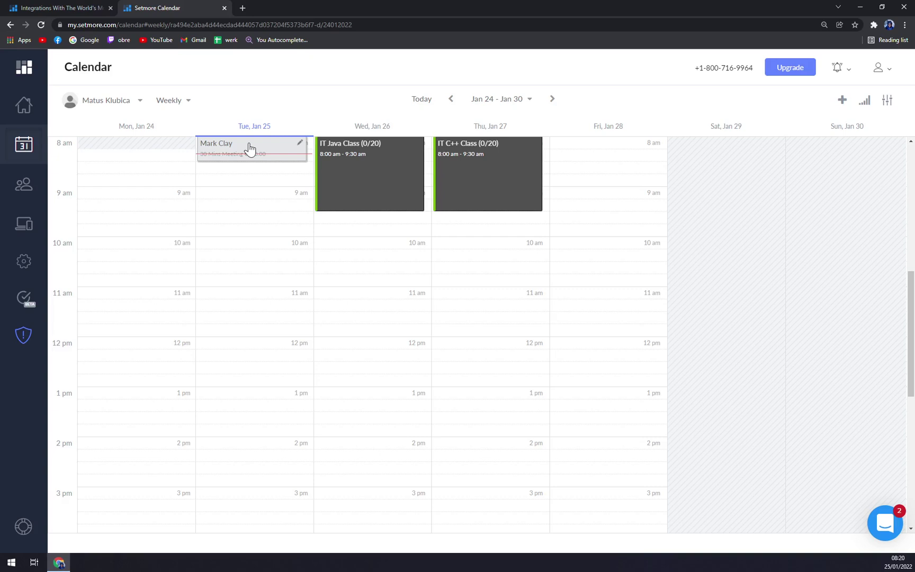
pyautogui.click(250, 147)
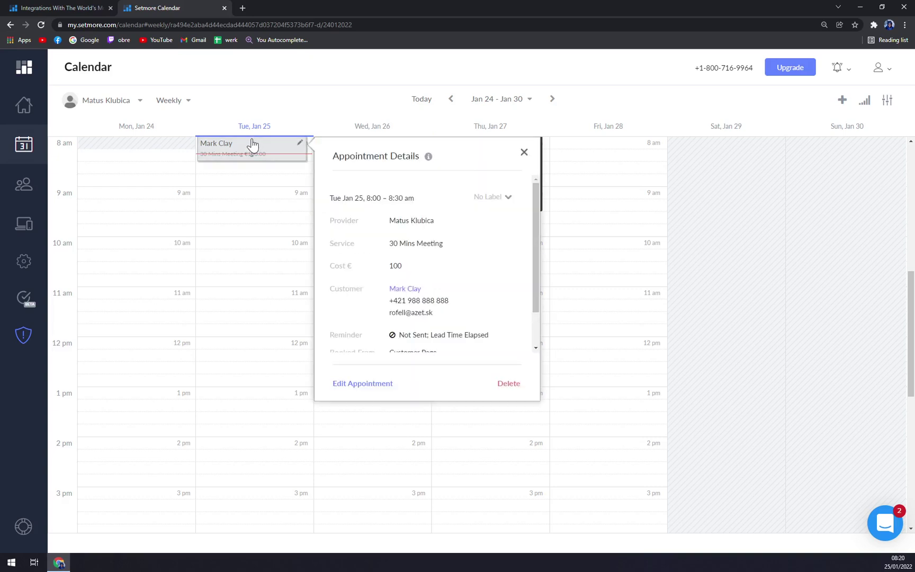
pyautogui.click(509, 382)
pyautogui.click(478, 352)
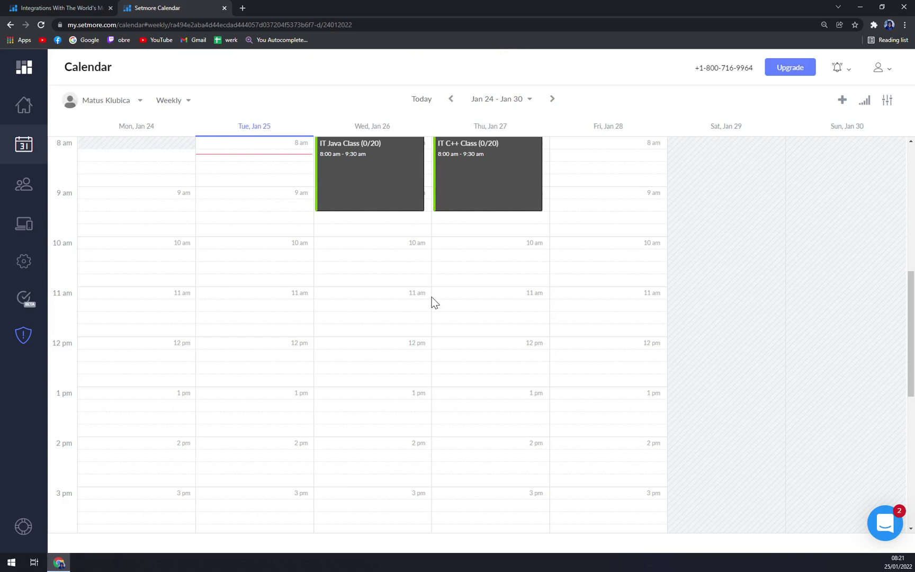
# - Go to Apps & Integrations and bring up the Free, Premium and Pro upgrade plans
pyautogui.click(29, 224)
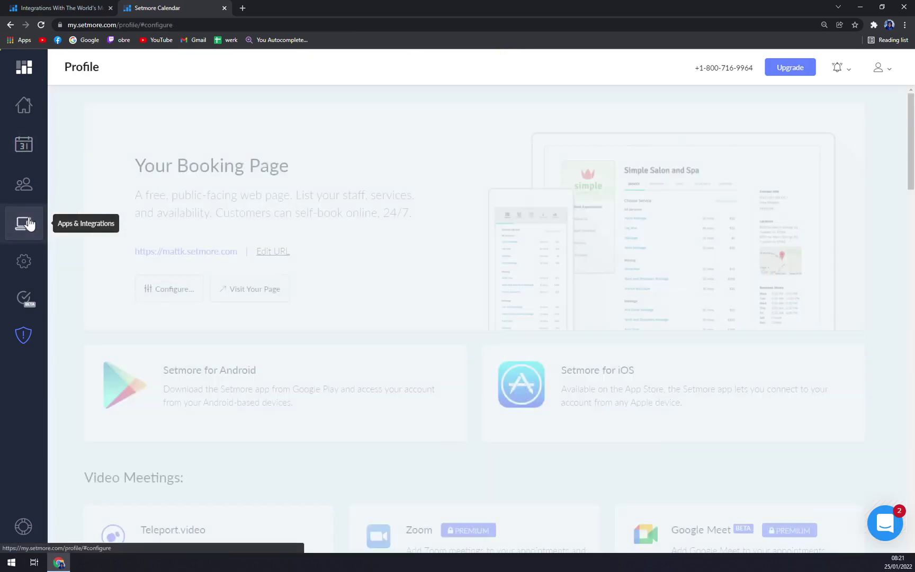
pyautogui.scroll(-6, 437, 306)
pyautogui.scroll(6, 432, 307)
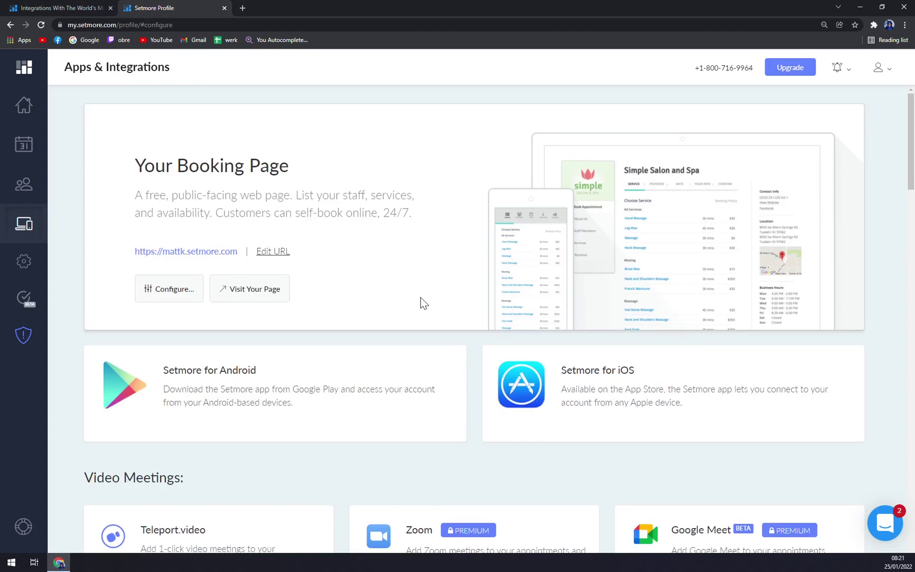
pyautogui.click(802, 71)
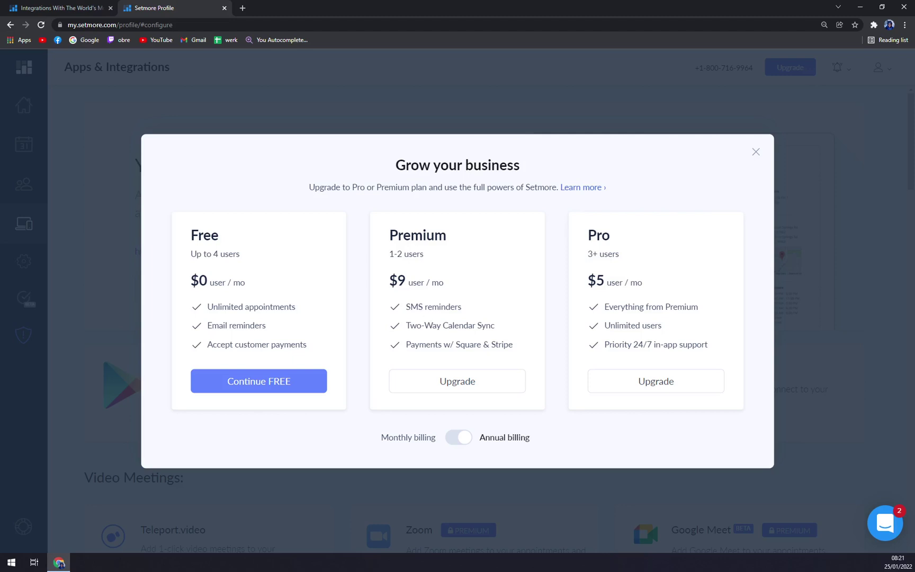
# - Toggle the billing period, ending on monthly prices: Premium $12, Pro $9 per user
pyautogui.doubleClick(401, 280)
pyautogui.click(496, 269)
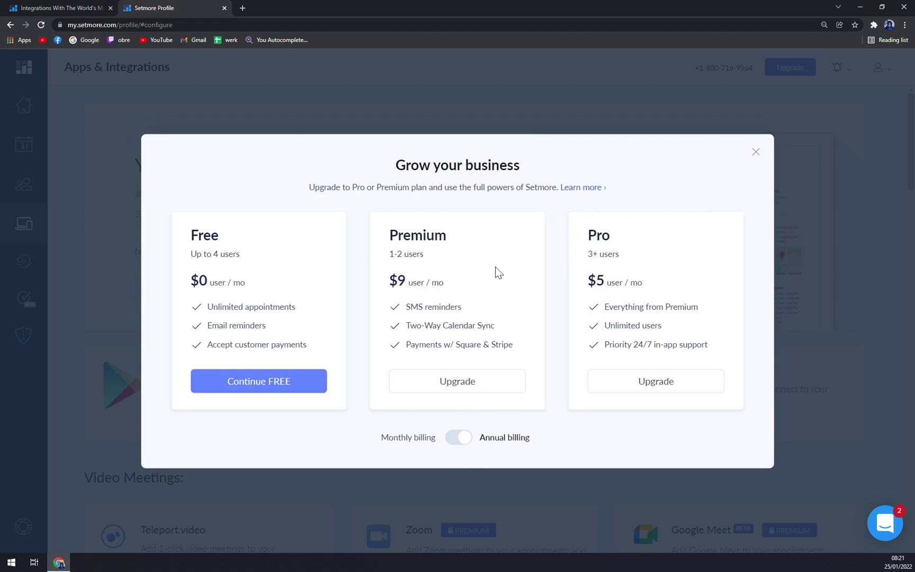
pyautogui.click(458, 438)
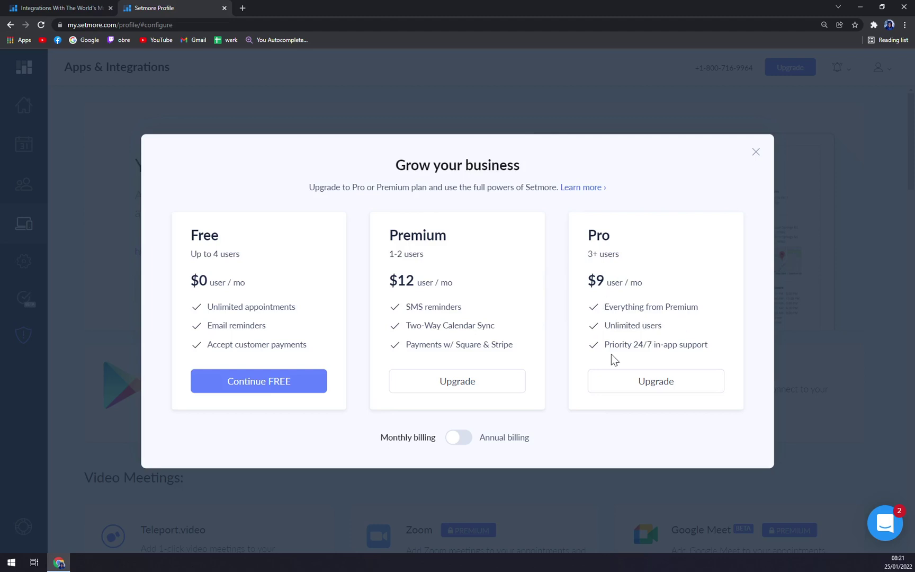
pyautogui.click(460, 437)
pyautogui.click(462, 437)
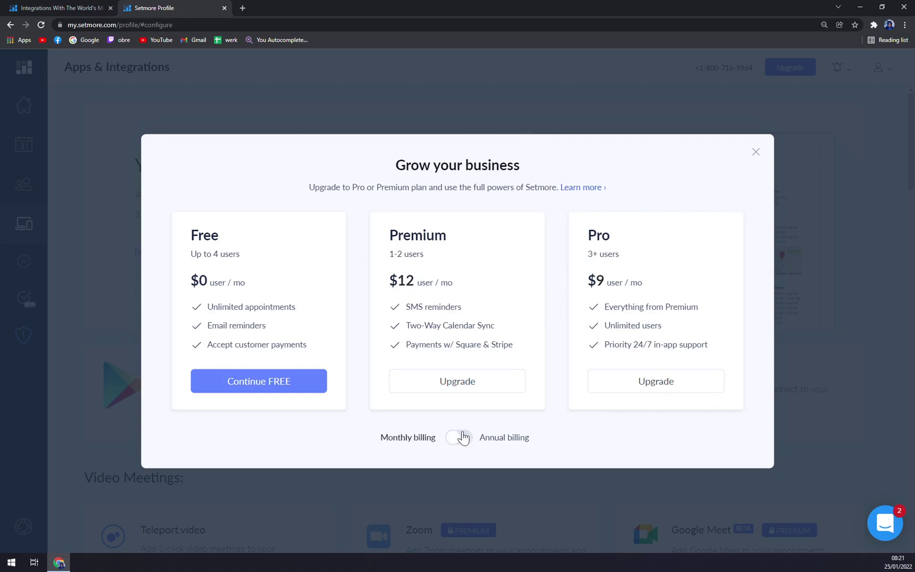